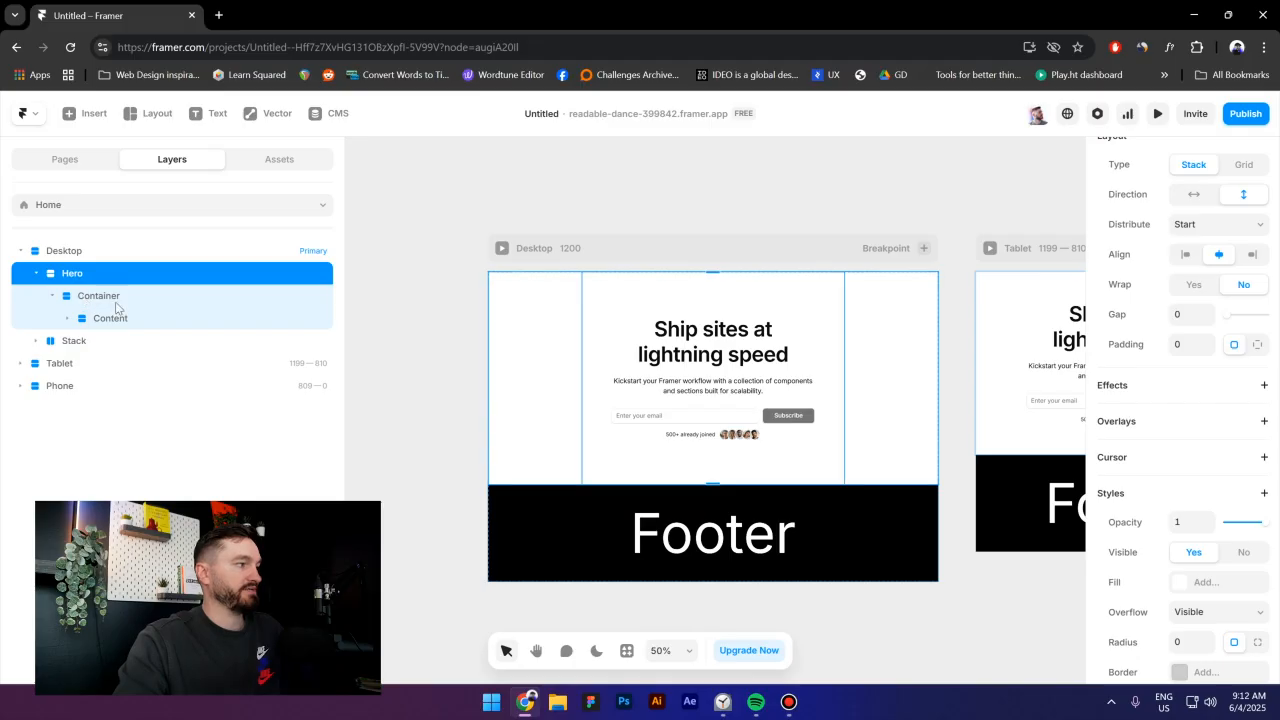
Inspect the Container, Content and Stack layers of the Desktop page's structure.
click(104, 300)
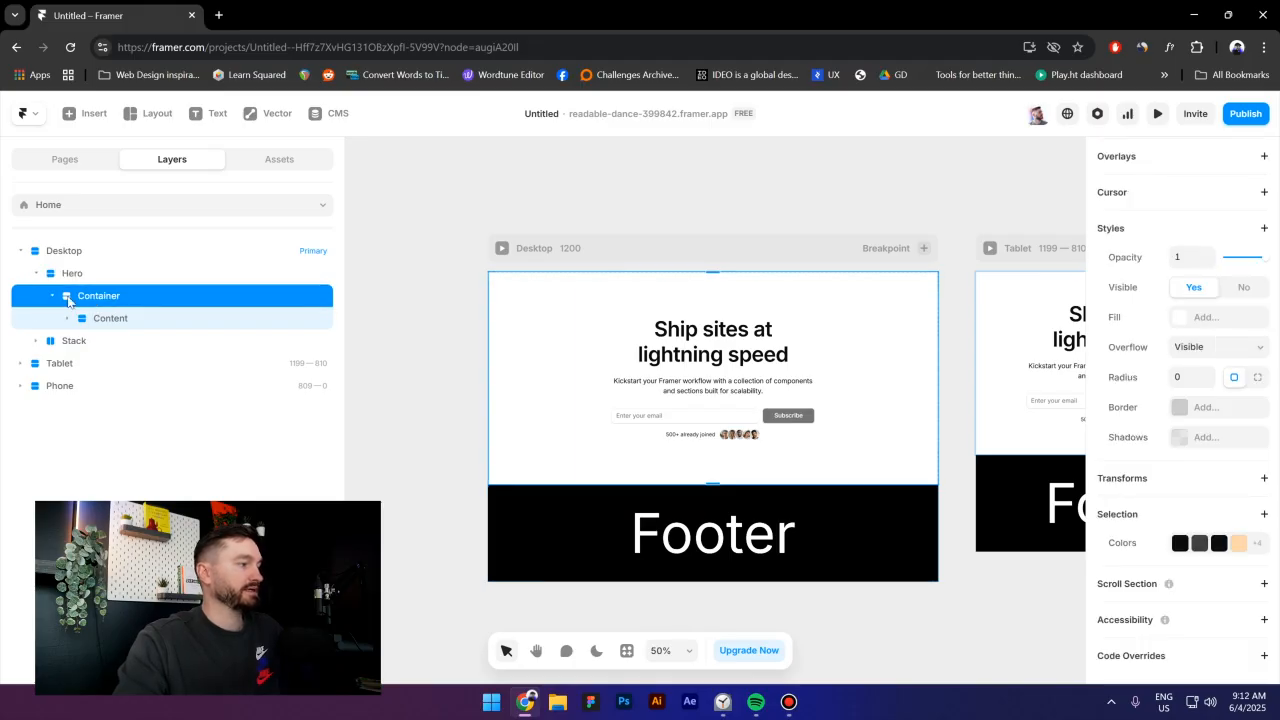
click(113, 322)
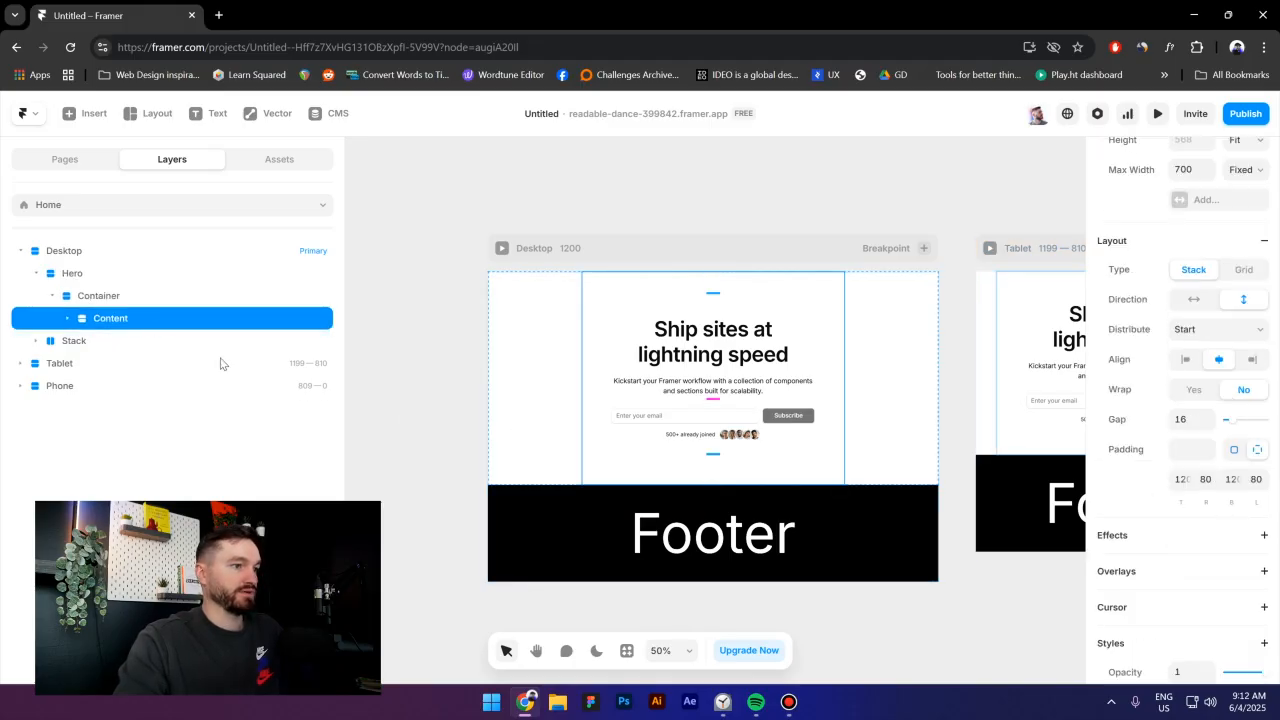
click(77, 340)
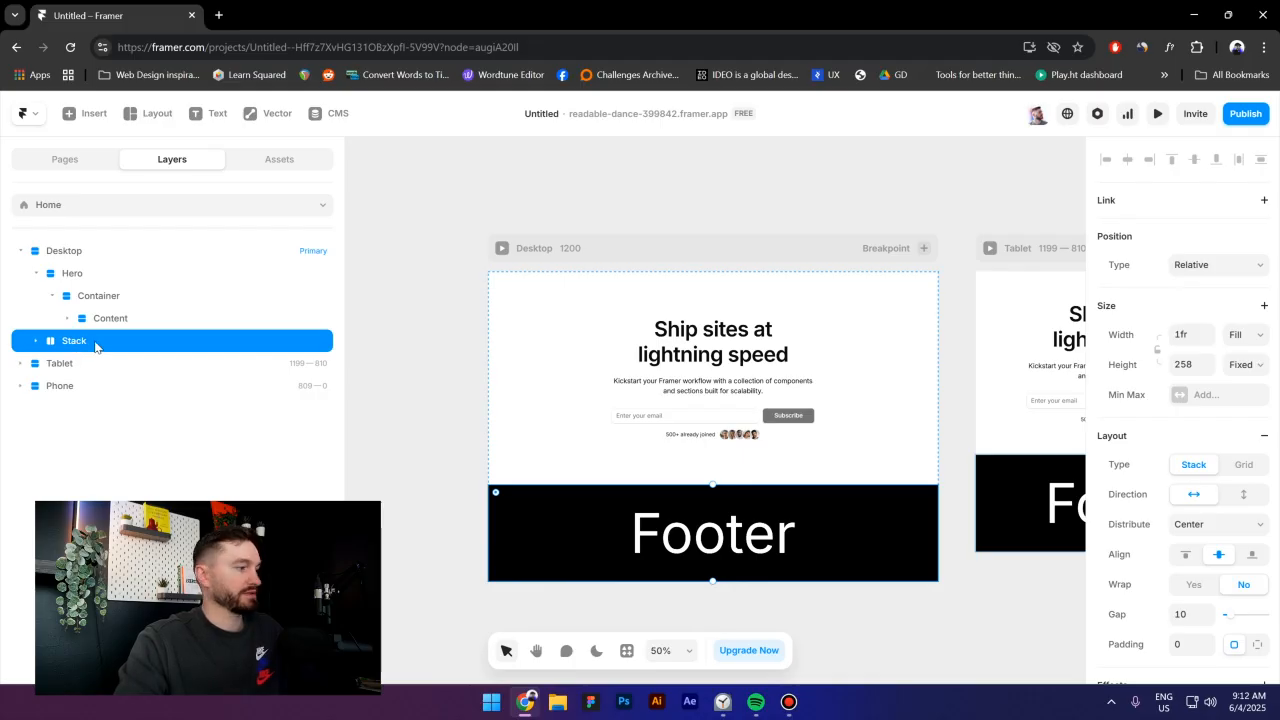
click(394, 272)
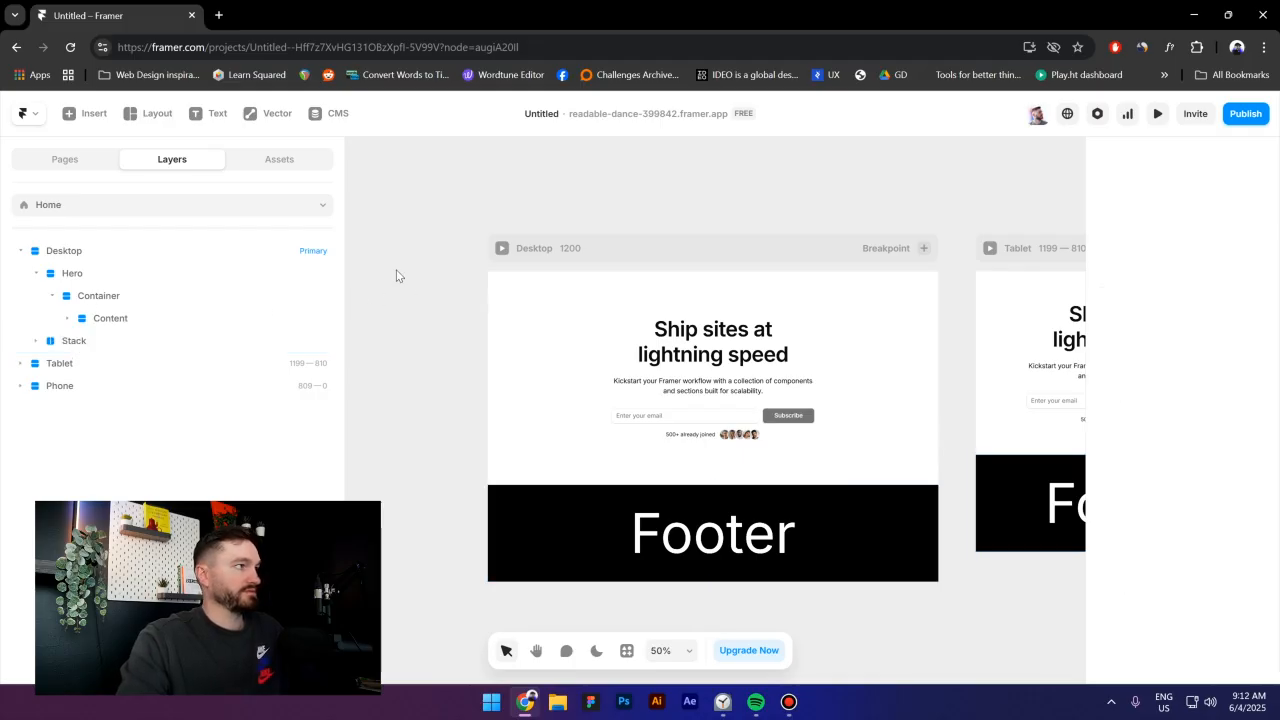
Draw a frame about 470 by 340 beside the Desktop page and move it into the Hero's Container, above Content.
drag(394, 272, 523, 292)
click(152, 113)
click(150, 151)
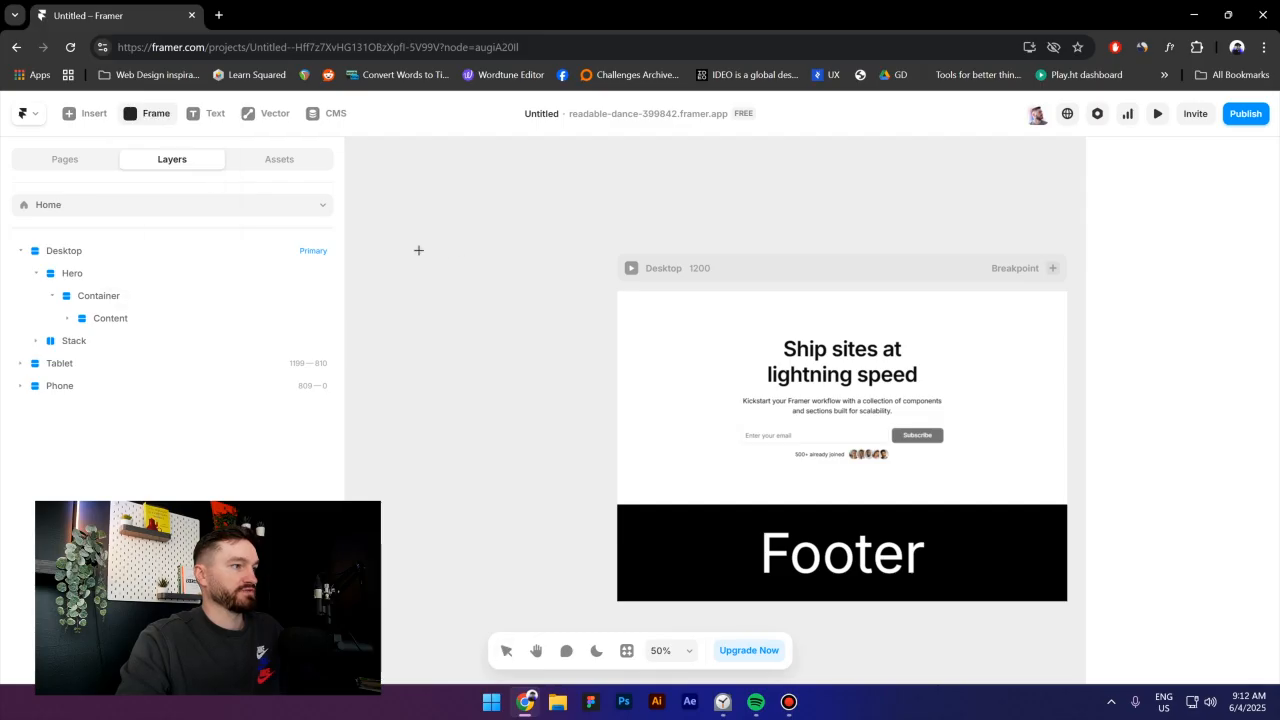
drag(415, 248, 590, 375)
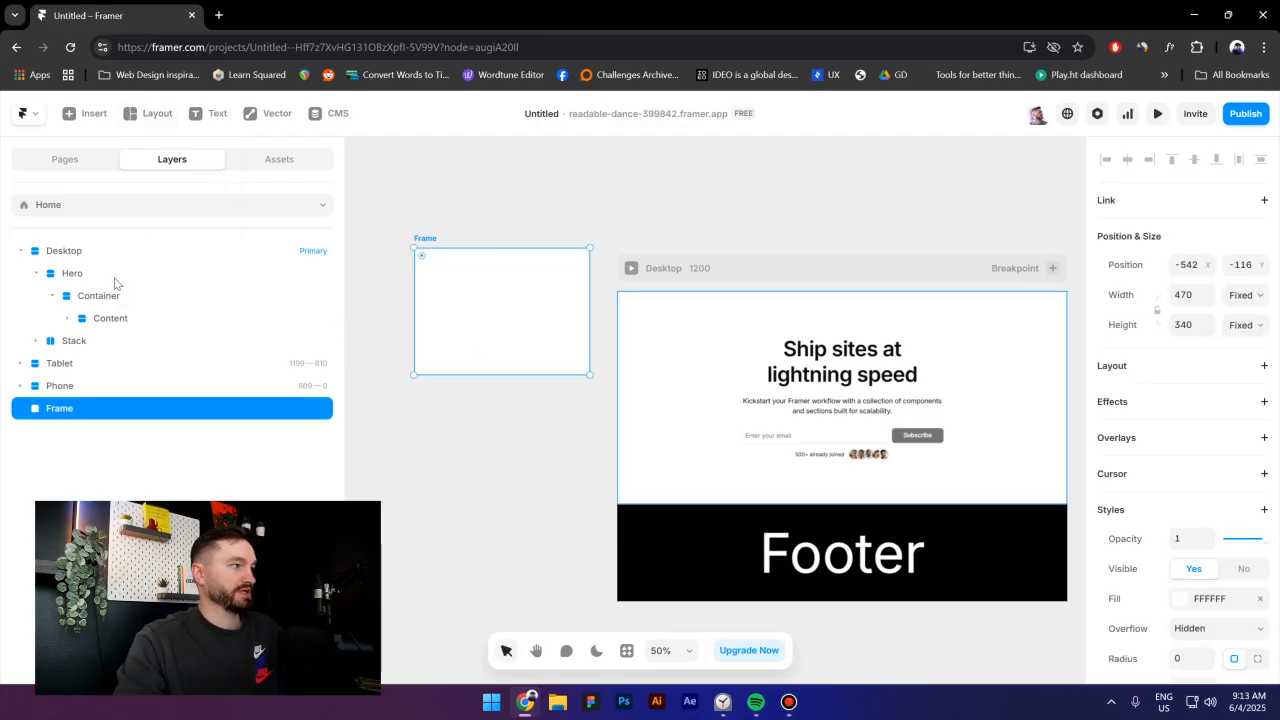
key(Delete)
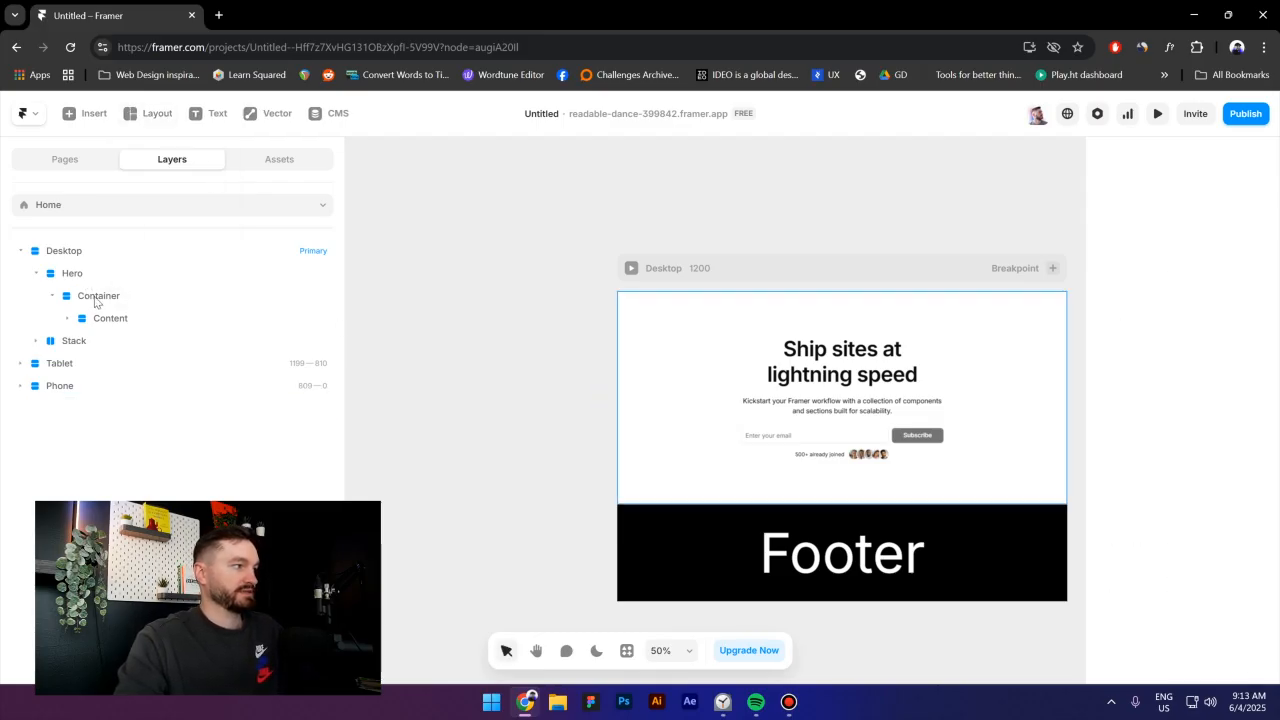
click(88, 297)
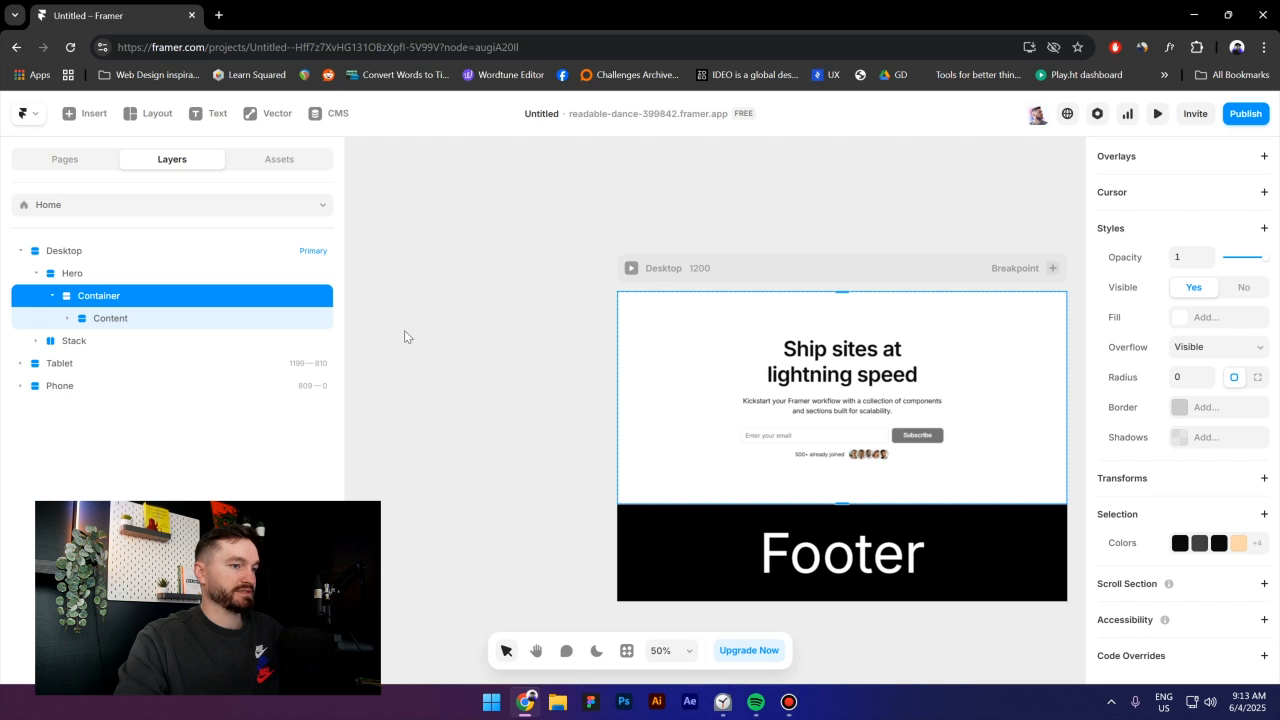
key(ctrl+v)
mouse_move(118, 341)
mouse_down()
mouse_move(118, 312)
mouse_move(123, 328)
mouse_up()
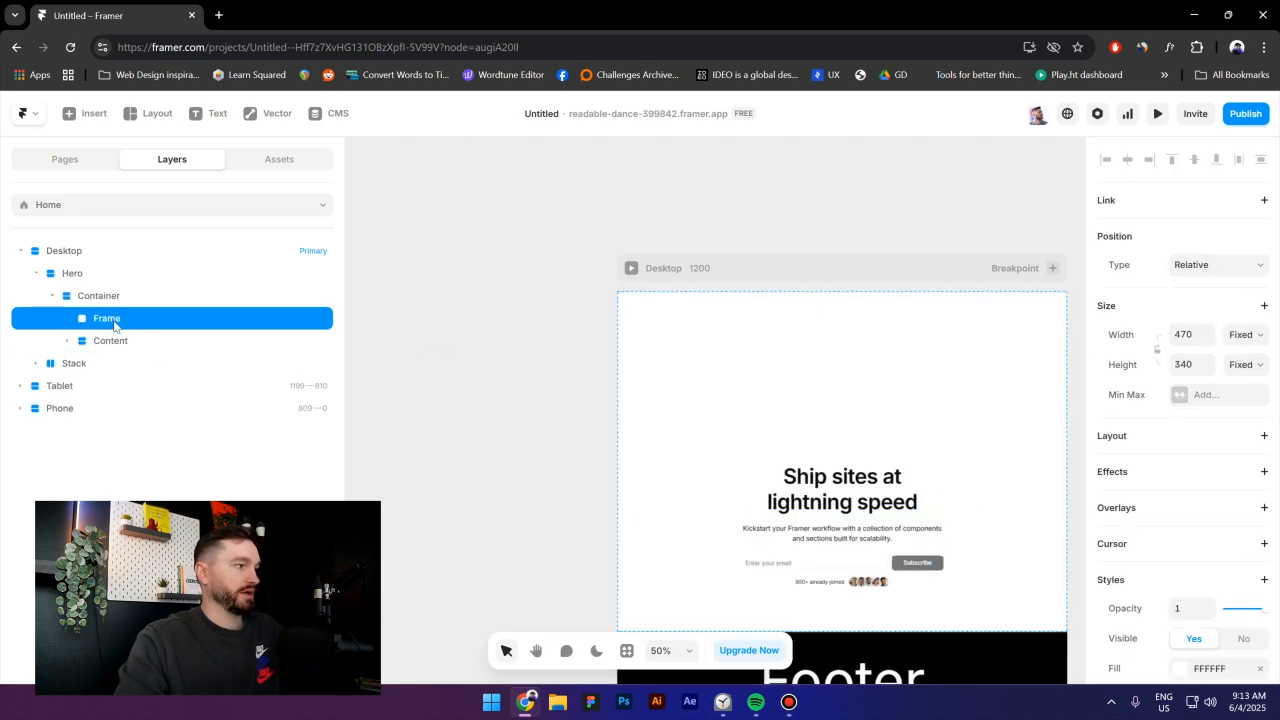
Rename the new frame in Container as Sticky and set its width to Fill.
double_click(113, 319)
text(St)
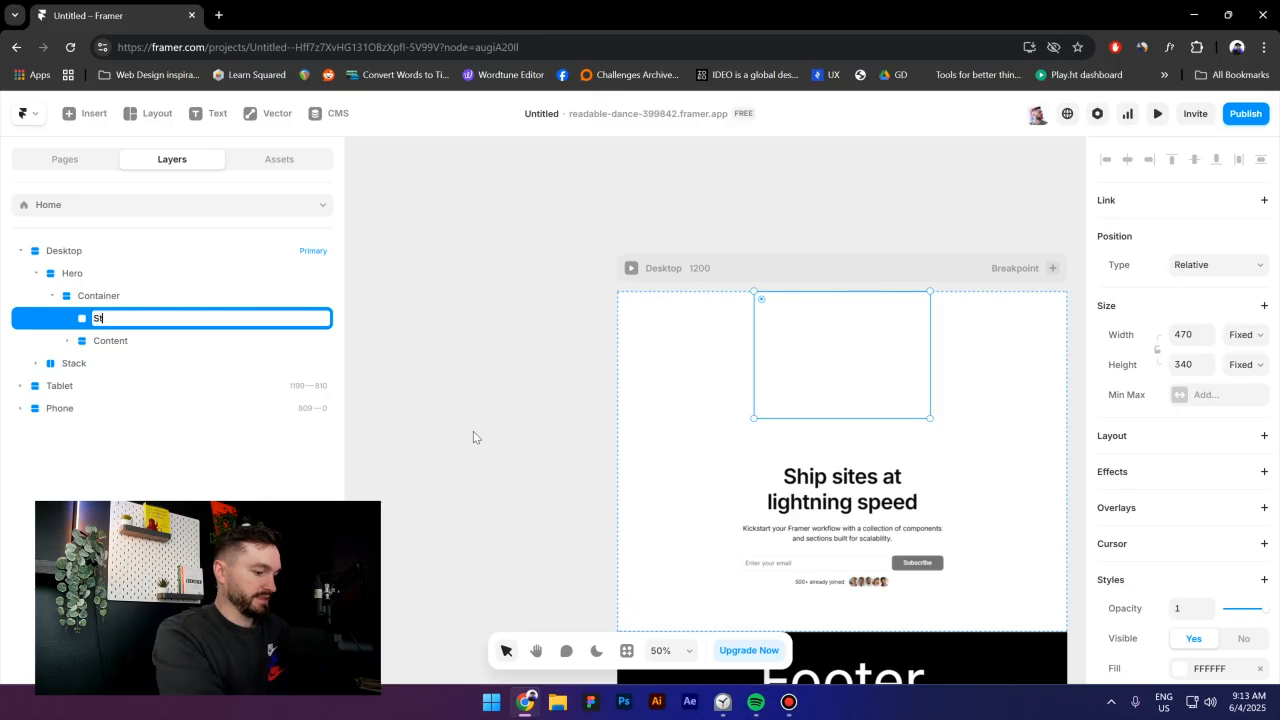
text(icky)
key(Return)
click(1245, 334)
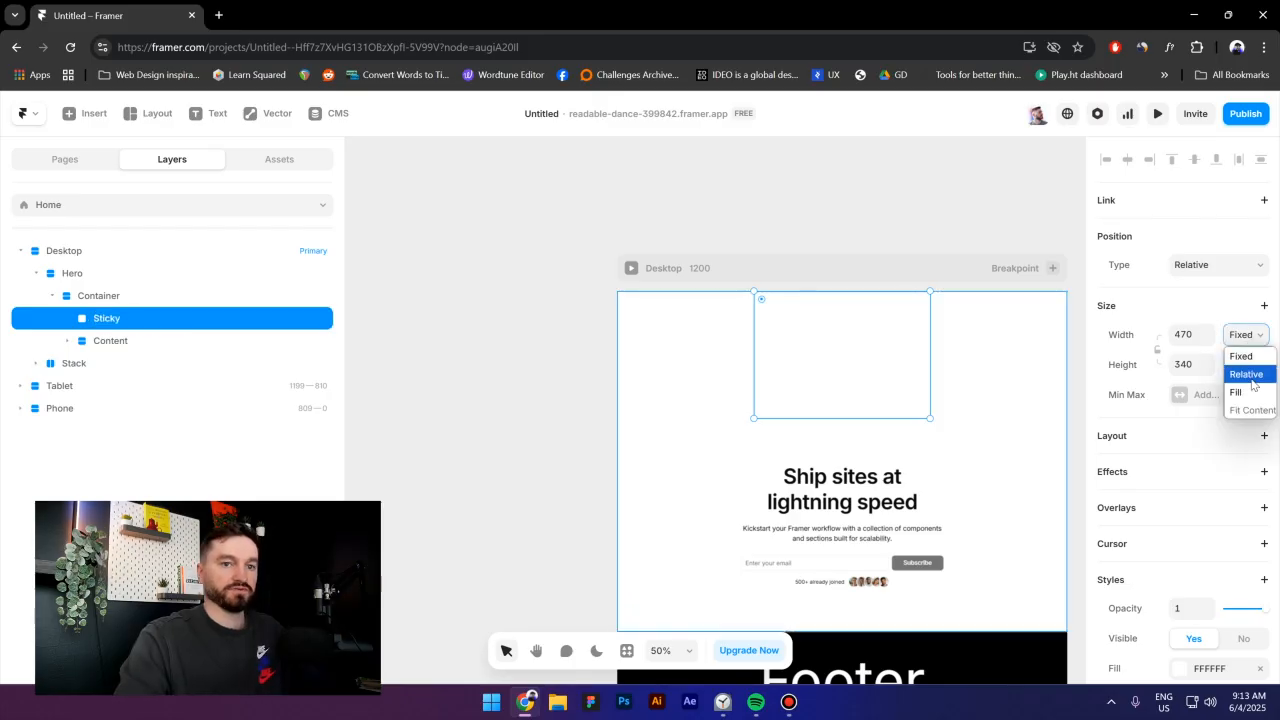
click(1249, 397)
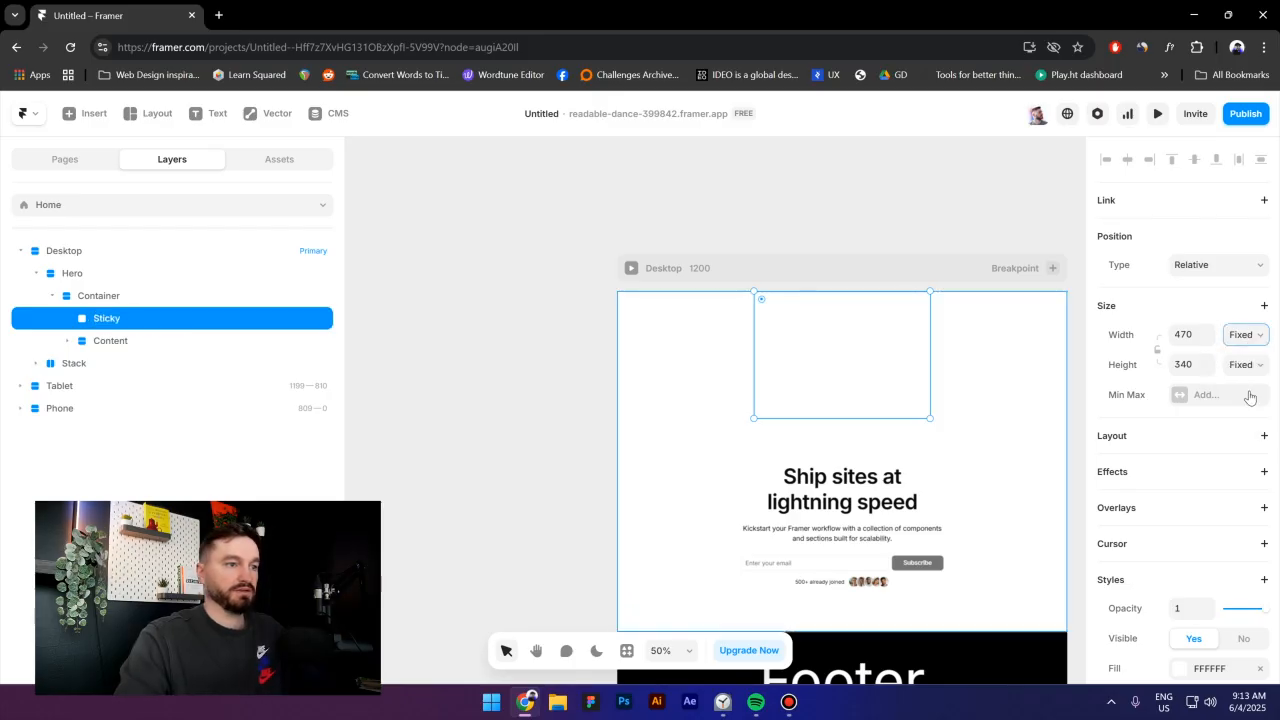
Draw another frame about 336 by 378 on the empty canvas and move it inside the Sticky frame.
click(155, 117)
click(152, 155)
drag(418, 272, 543, 411)
key(Delete)
click(114, 320)
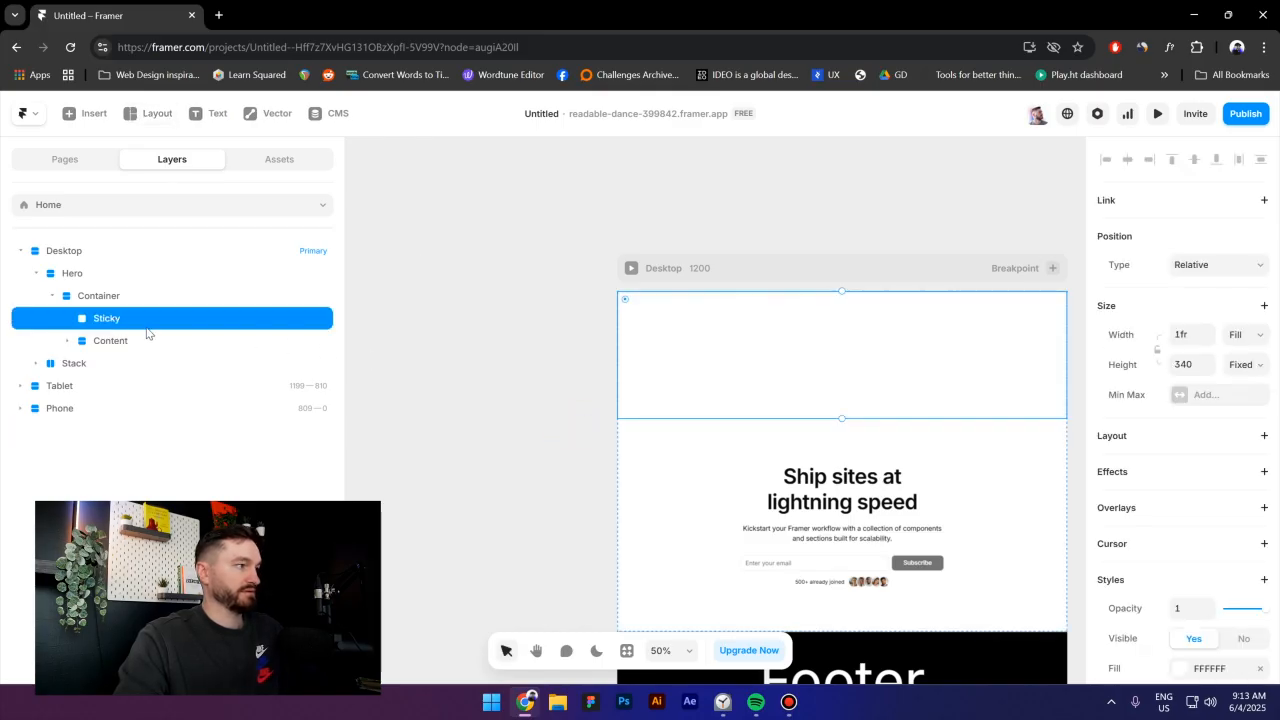
key(ctrl+v)
Rename the frame inside Sticky as Clipping mask.
double_click(133, 342)
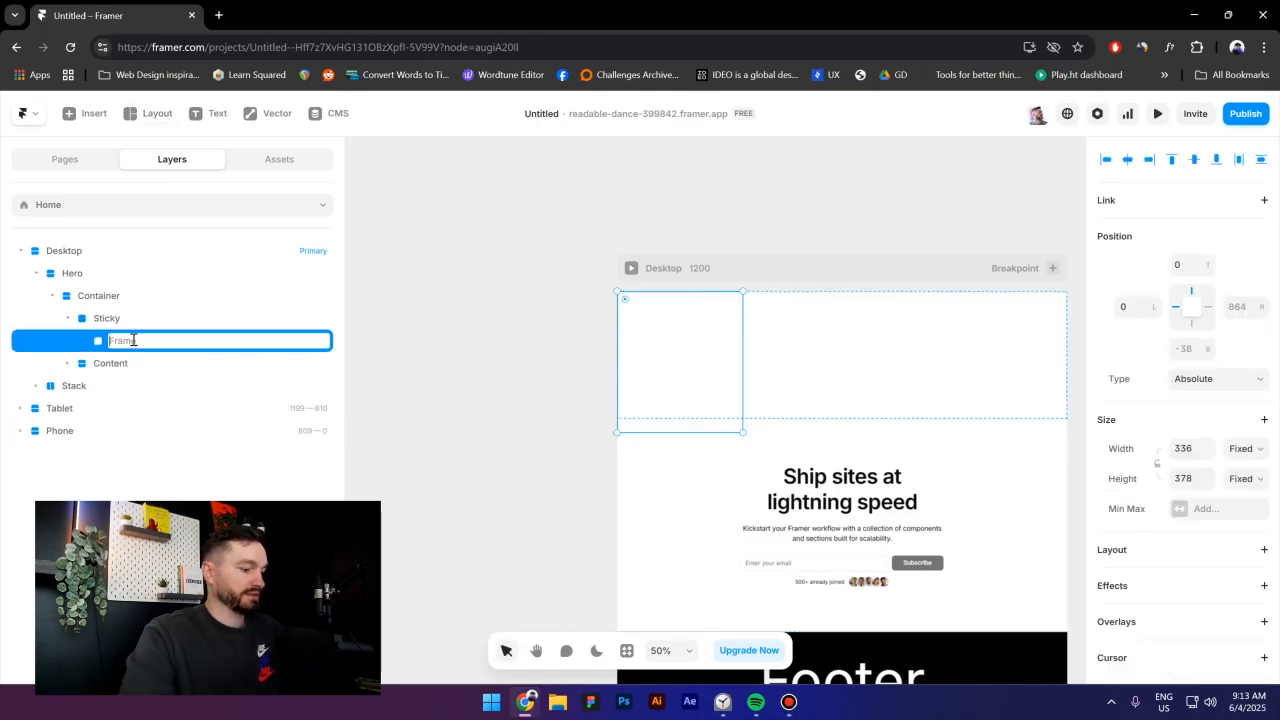
text(Clipp)
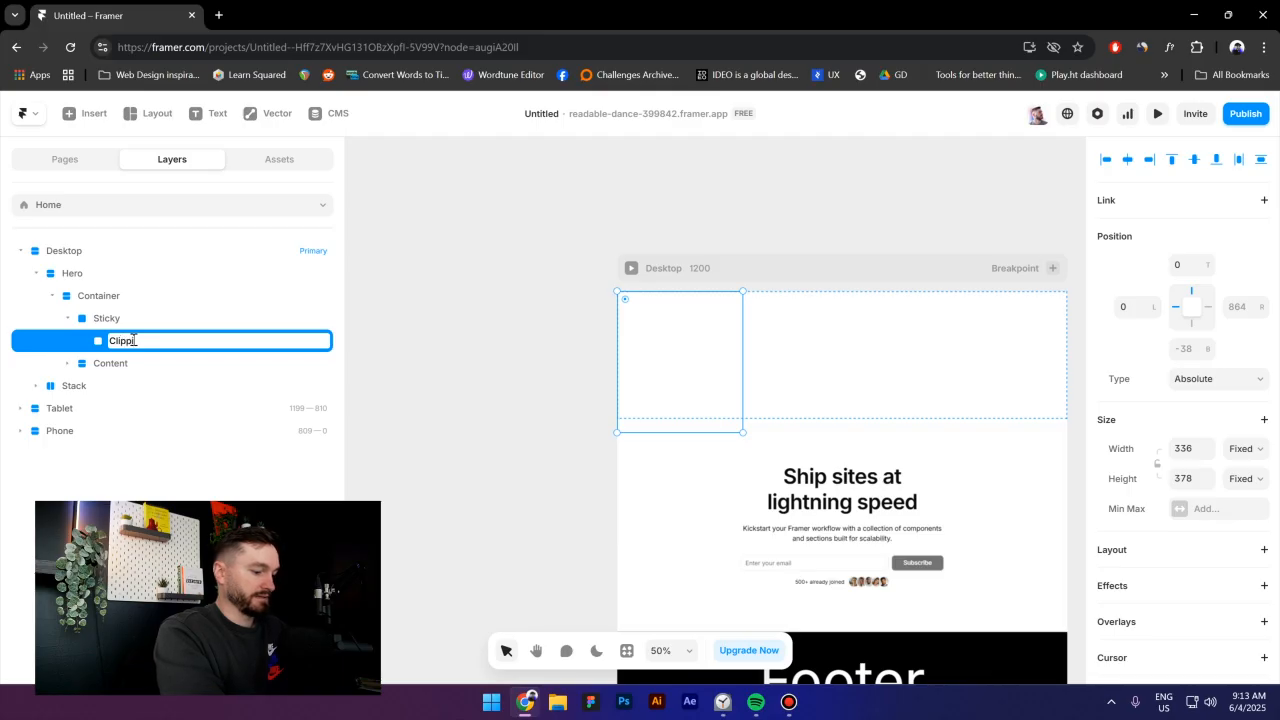
text(ing maks)
key(BackSpace)
key(BackSpace)
text(sk)
key(Return)
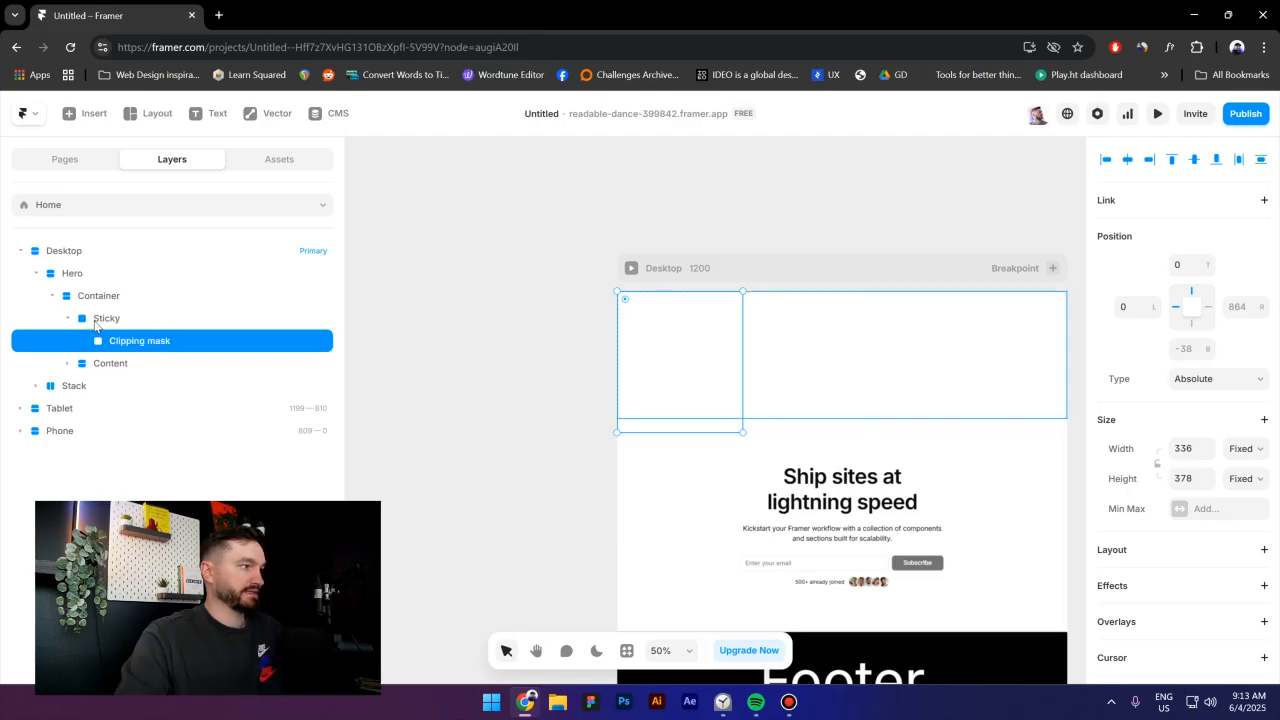
Add a stack layout to both Sticky and Clipping mask, and set the Clipping mask's width to Fill.
click(118, 320)
click(1147, 438)
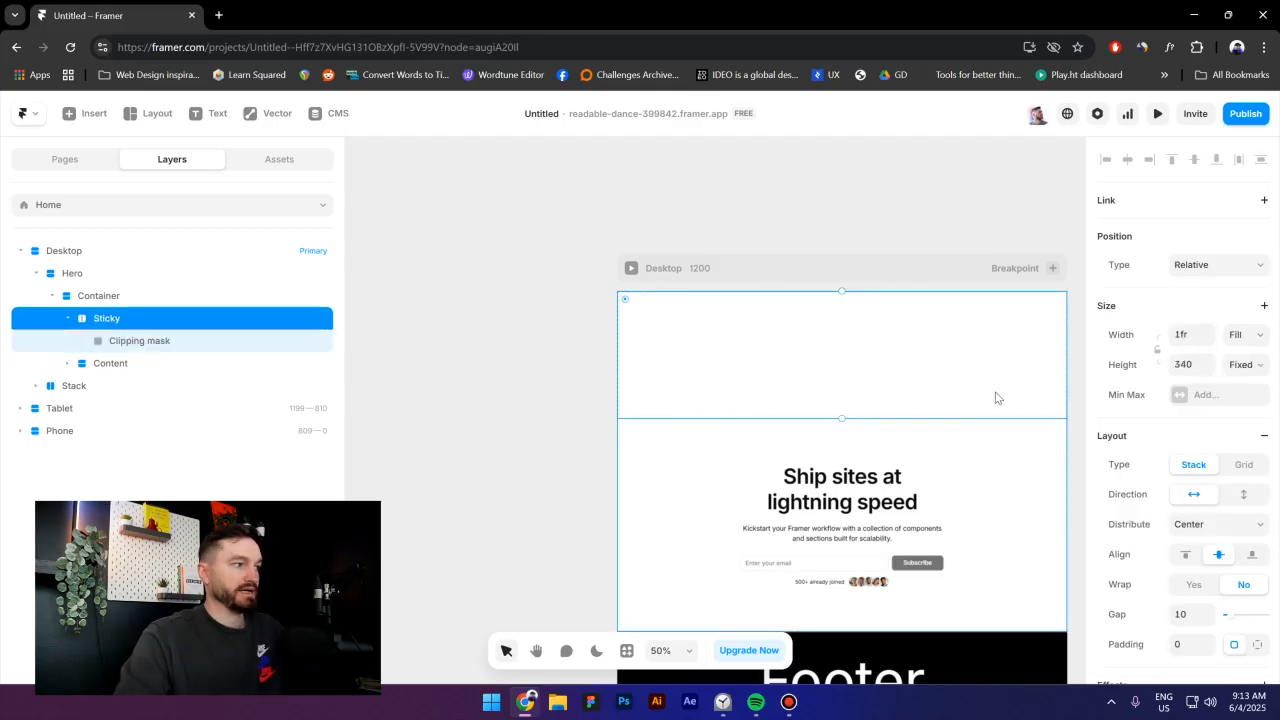
click(172, 341)
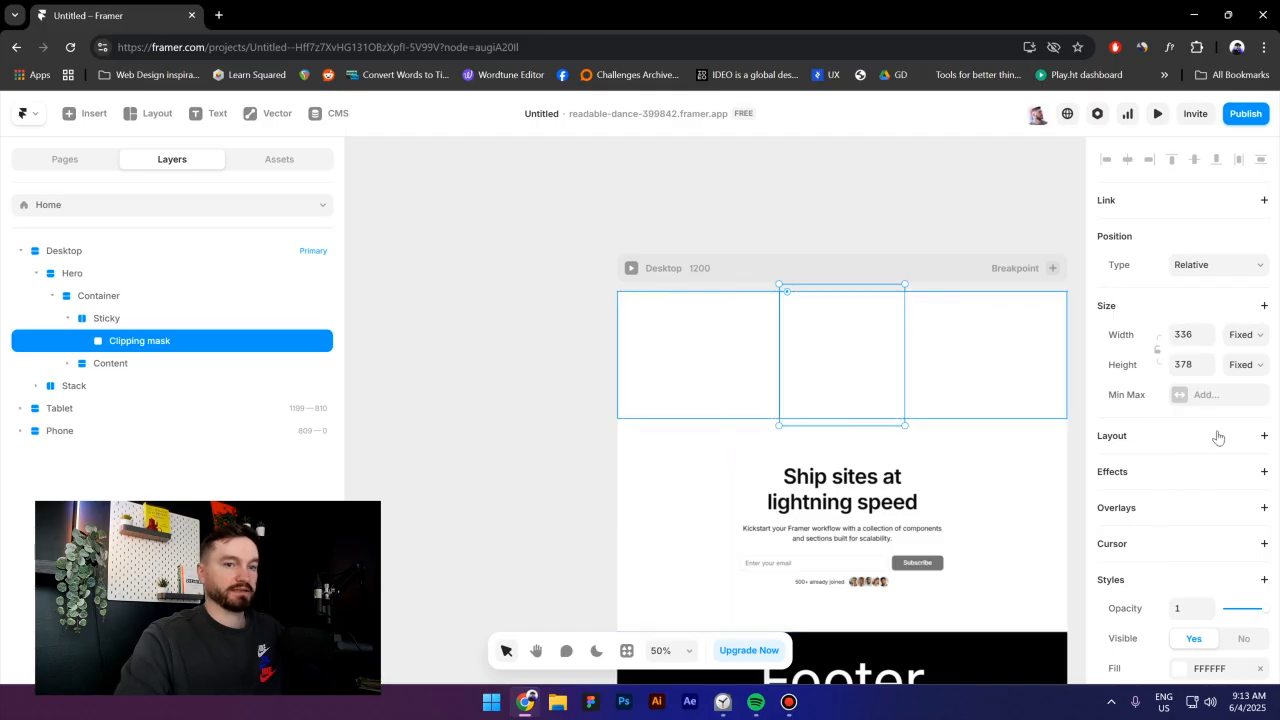
click(1145, 442)
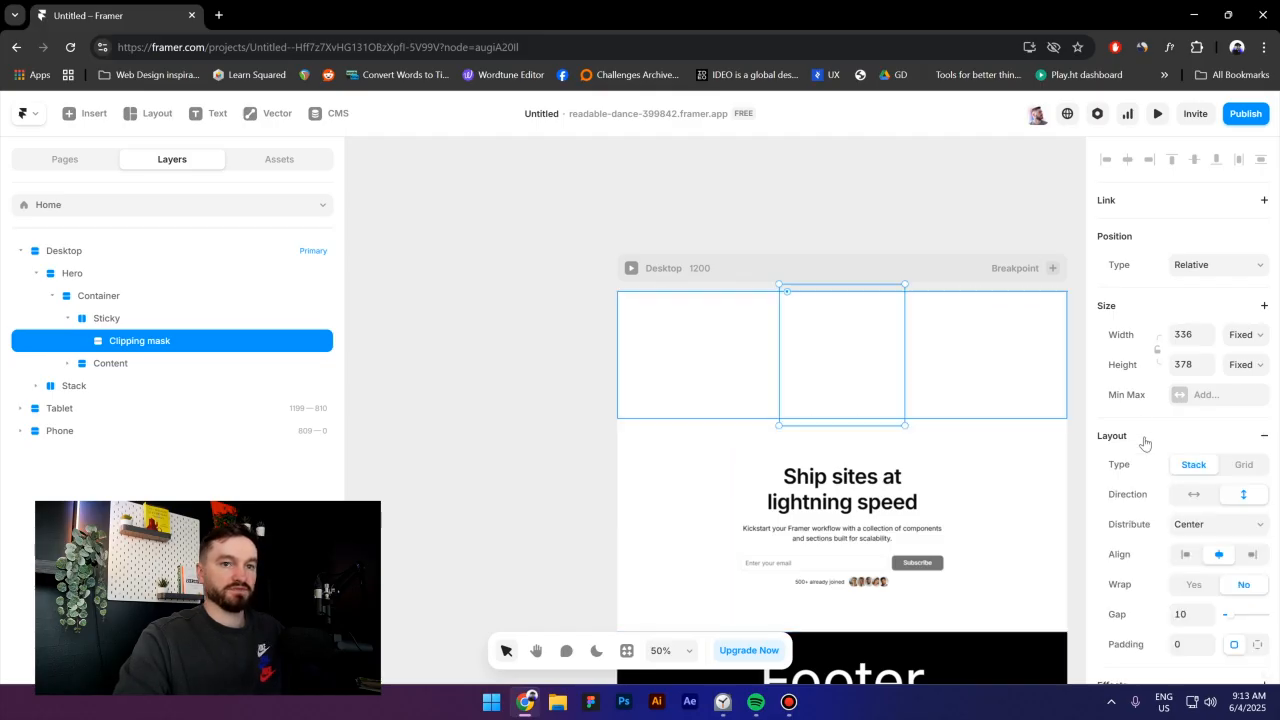
click(1248, 336)
click(1238, 391)
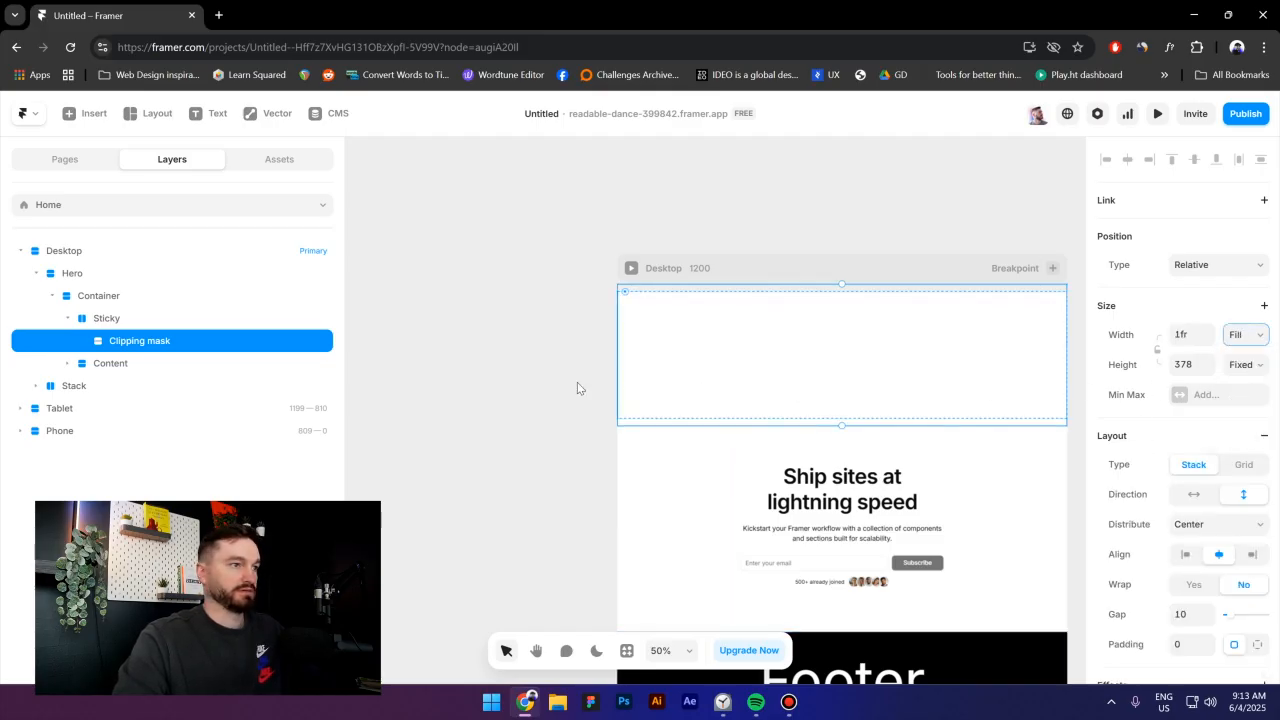
Draw a frame about 454 by 482, move it inside Clipping mask, and duplicate it there.
click(152, 113)
click(155, 154)
drag(388, 239, 557, 418)
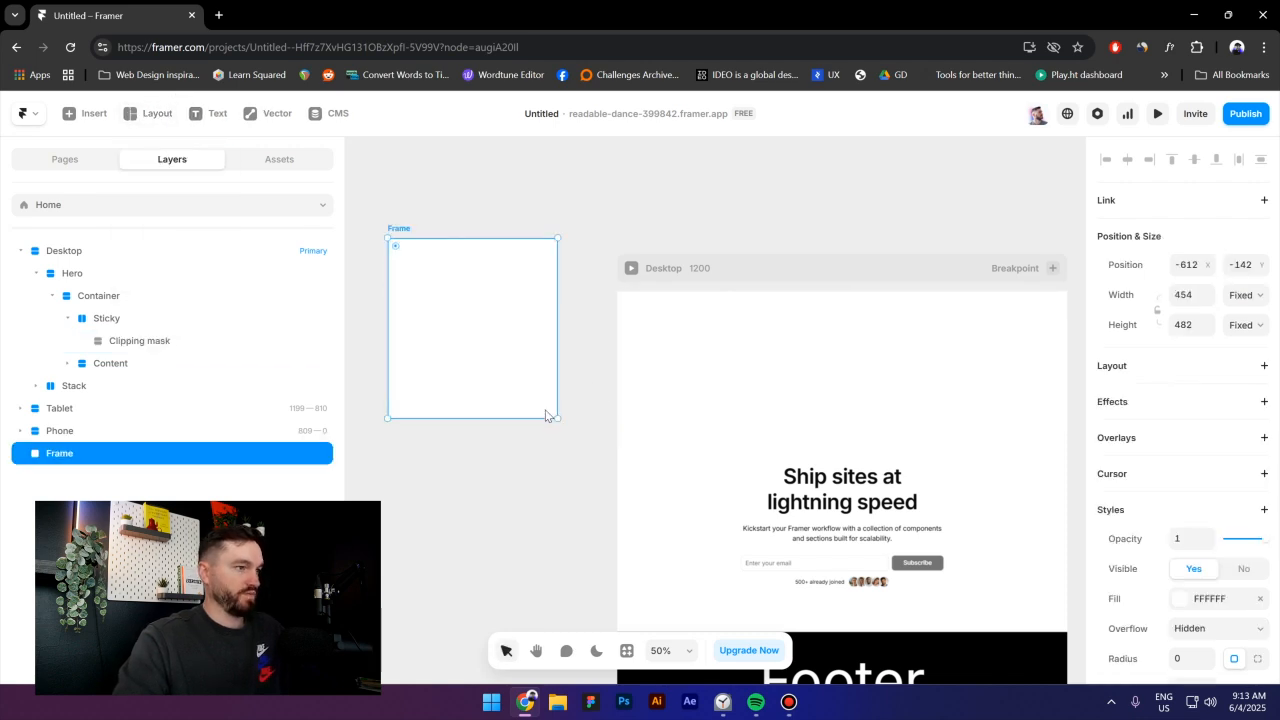
key(Delete)
key(ctrl+z)
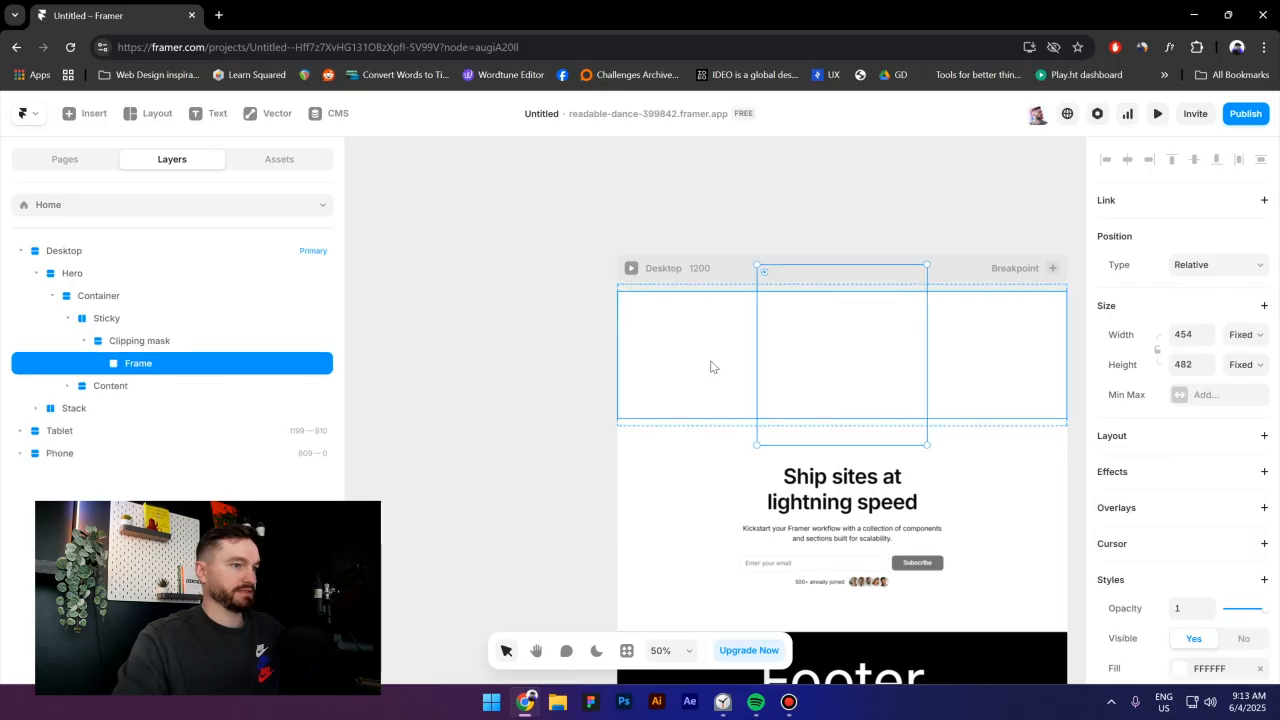
key(ctrl+d)
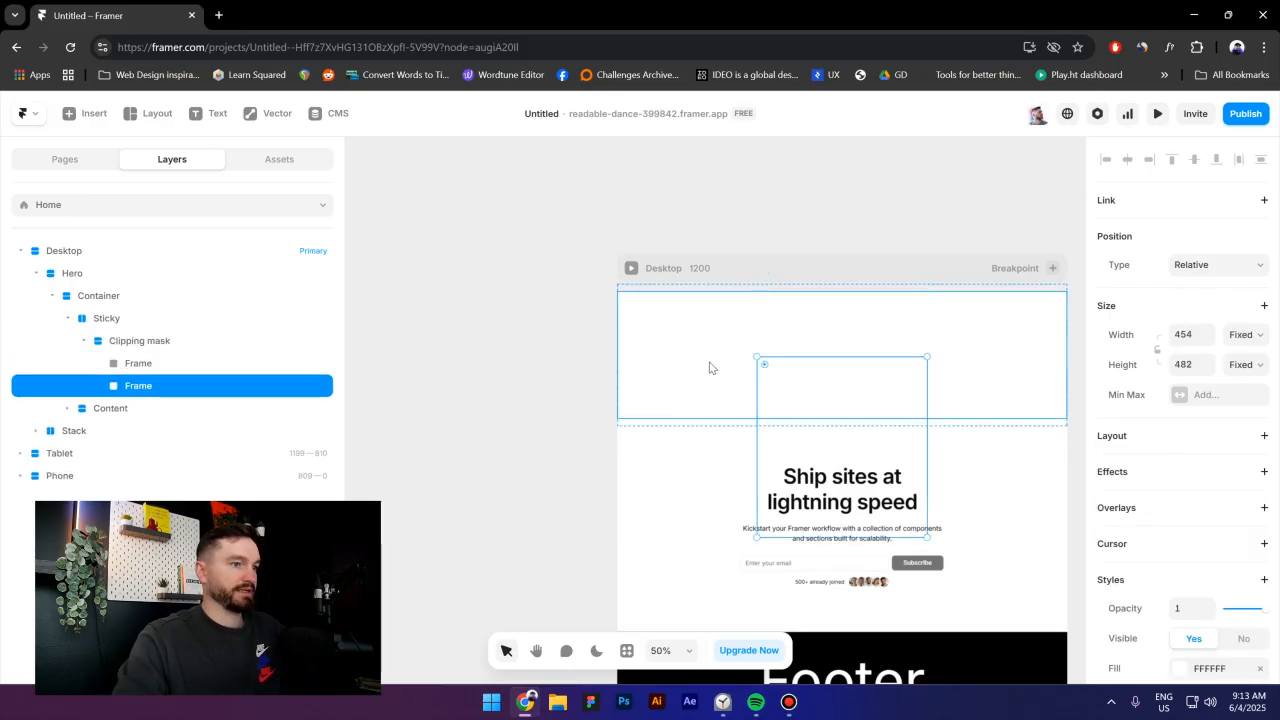
Set the Clipping mask's stack direction to horizontal.
click(156, 341)
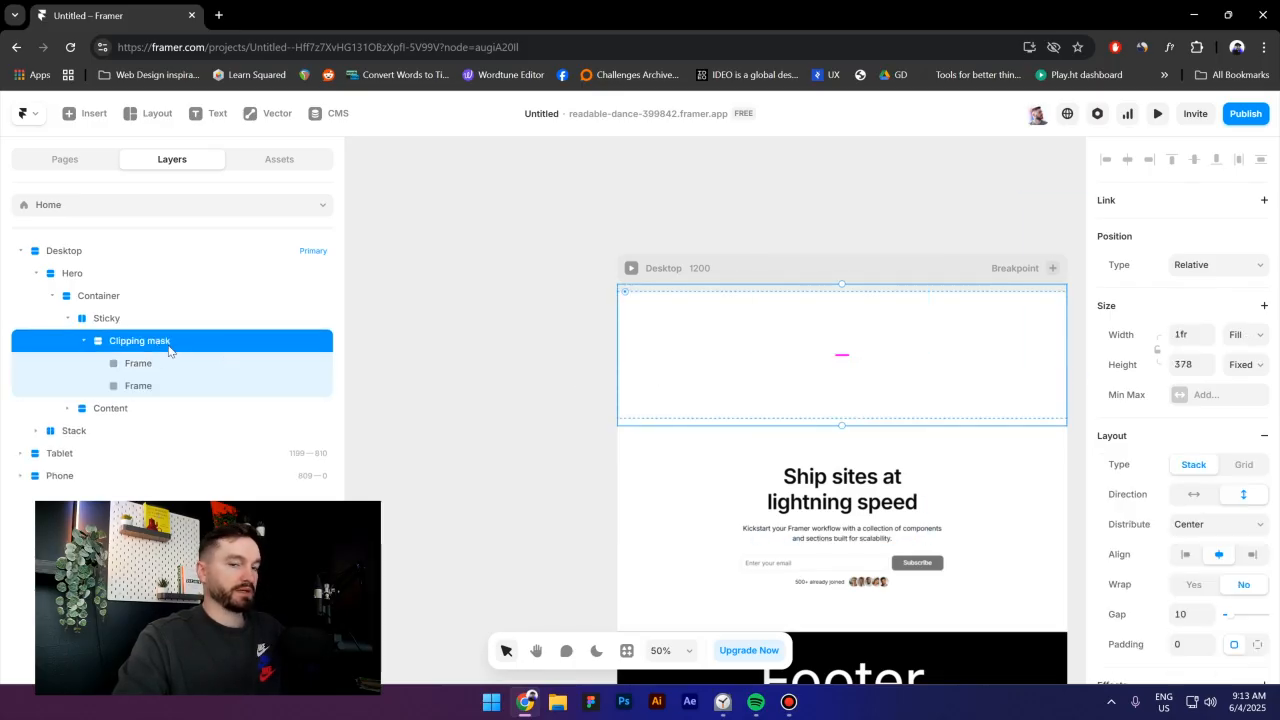
scroll(1168, 429, down, 1)
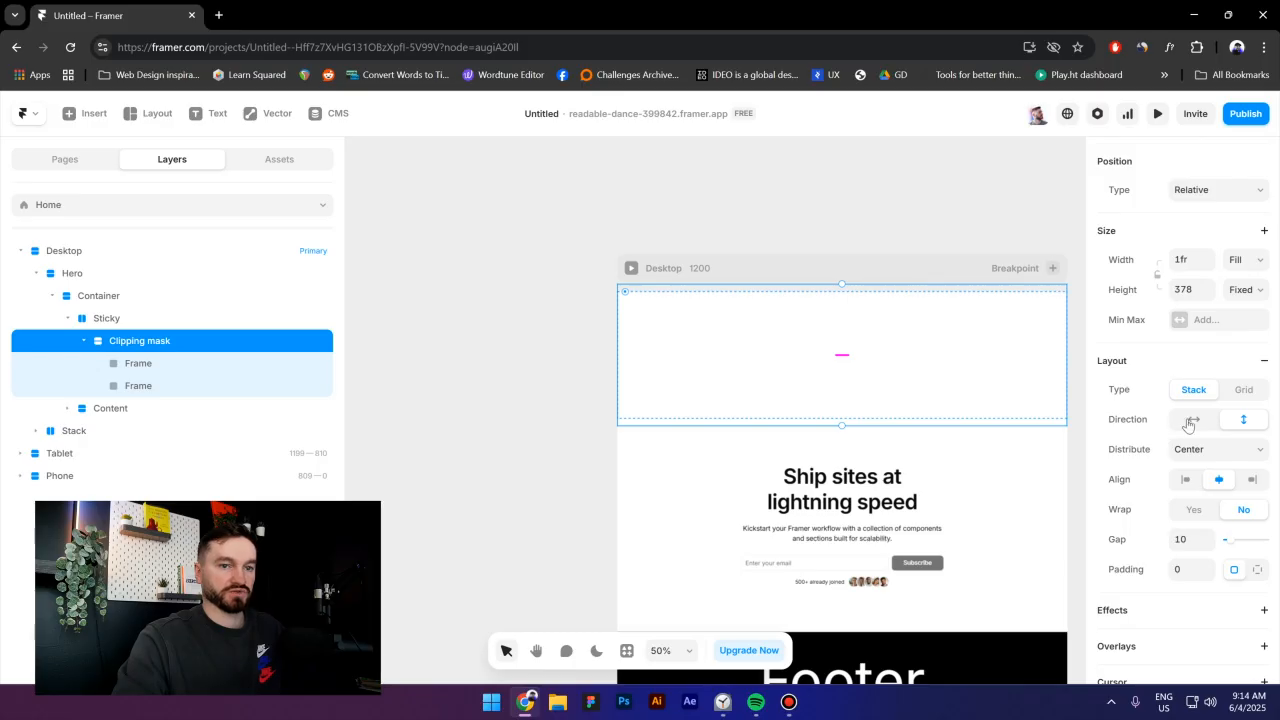
click(1191, 419)
Rename the two frames inside Clipping mask as Image 1 and Image 2.
click(147, 368)
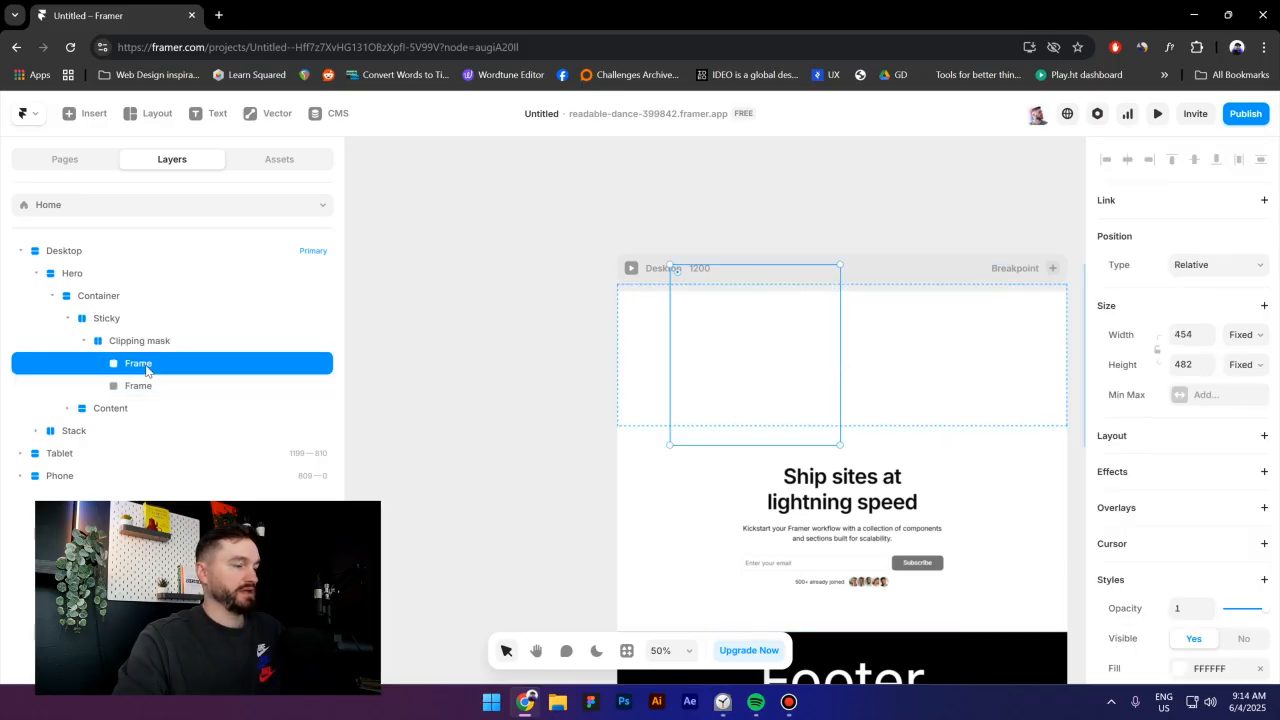
double_click(147, 368)
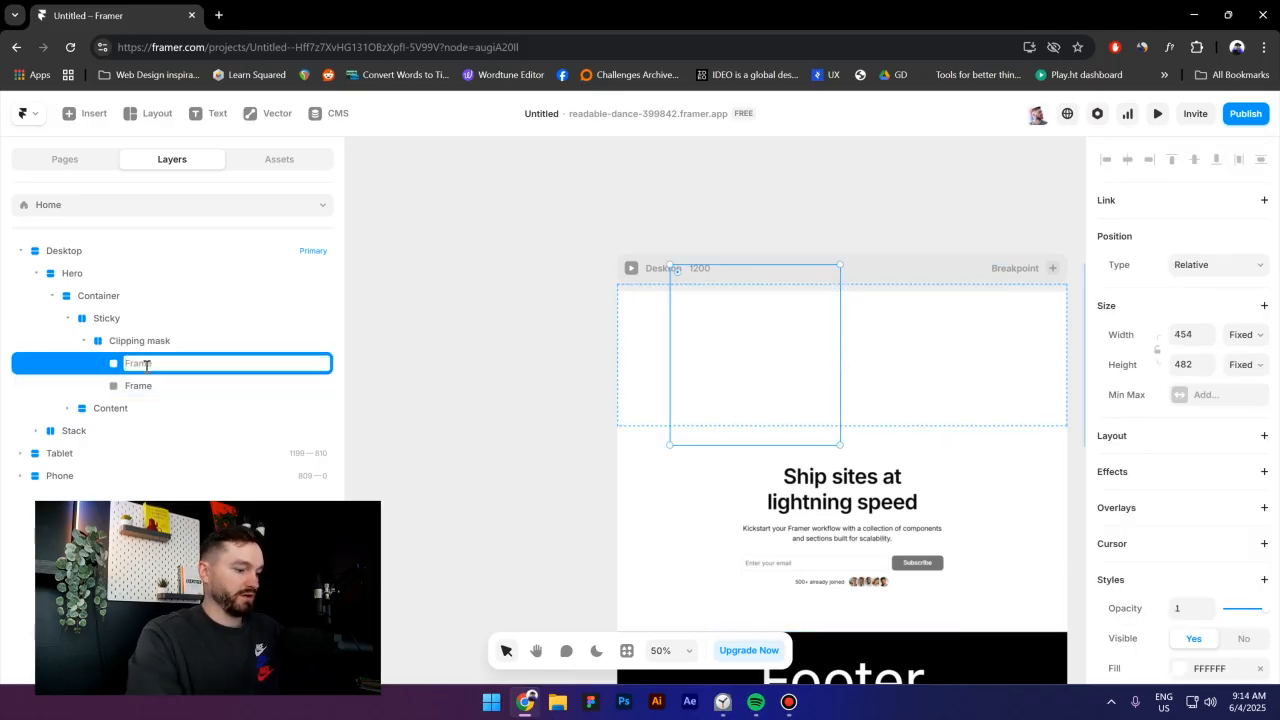
key(BackSpace)
text(Image 1)
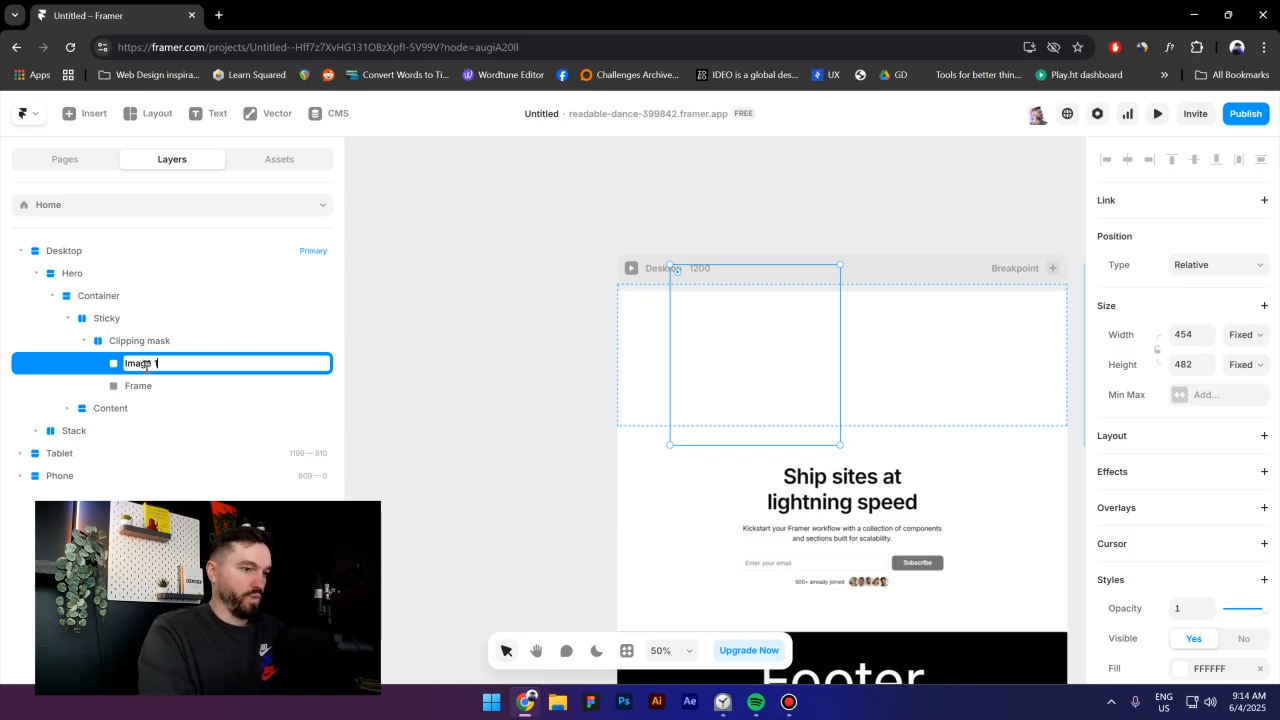
key(Return)
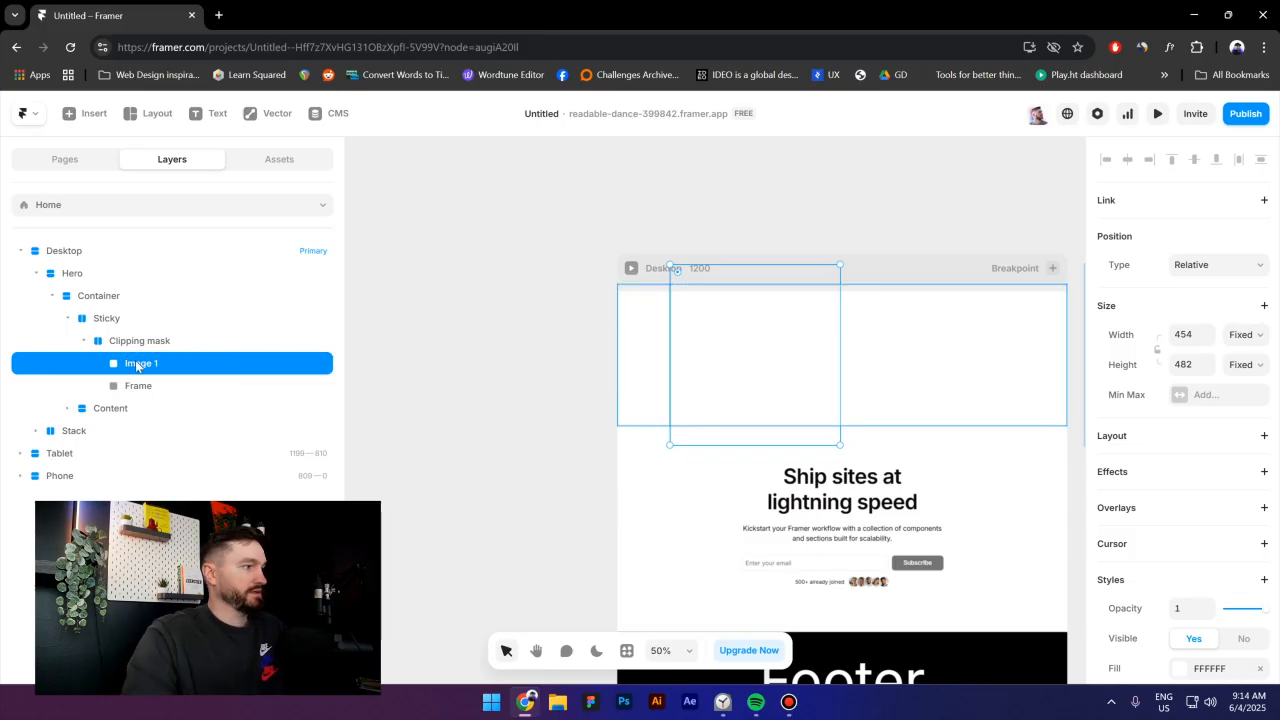
double_click(143, 389)
text(Image 2)
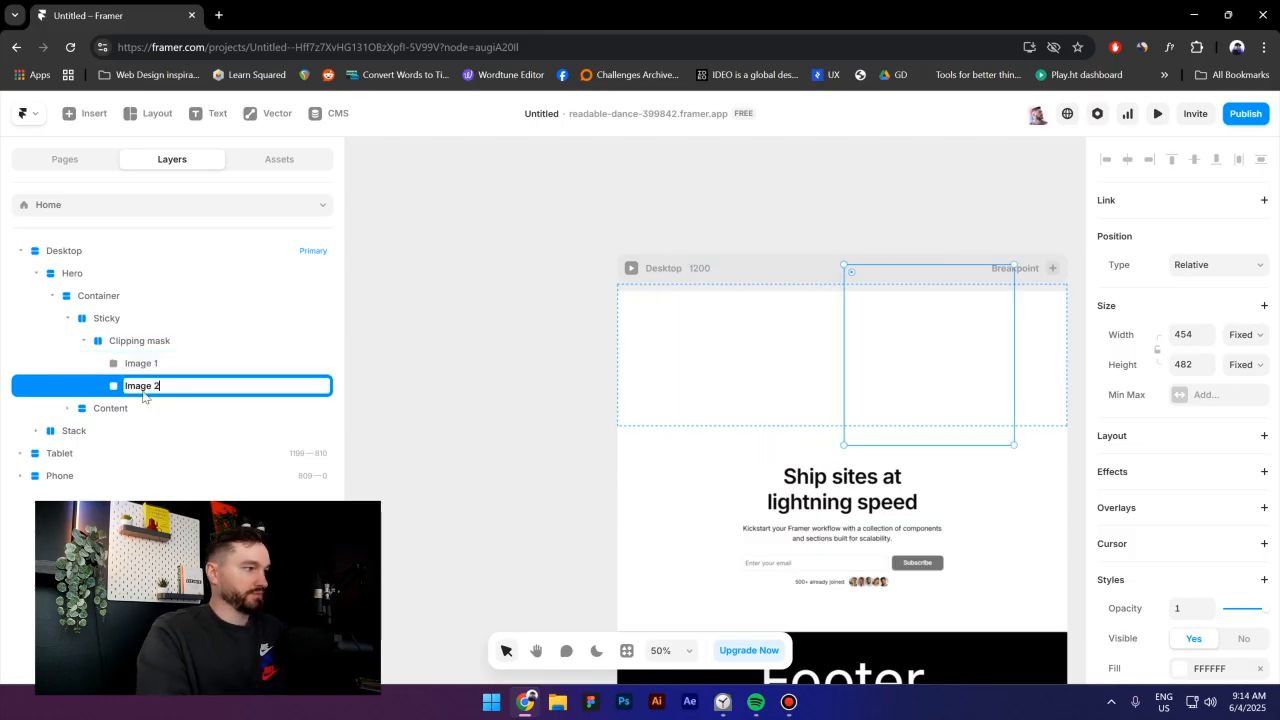
key(Return)
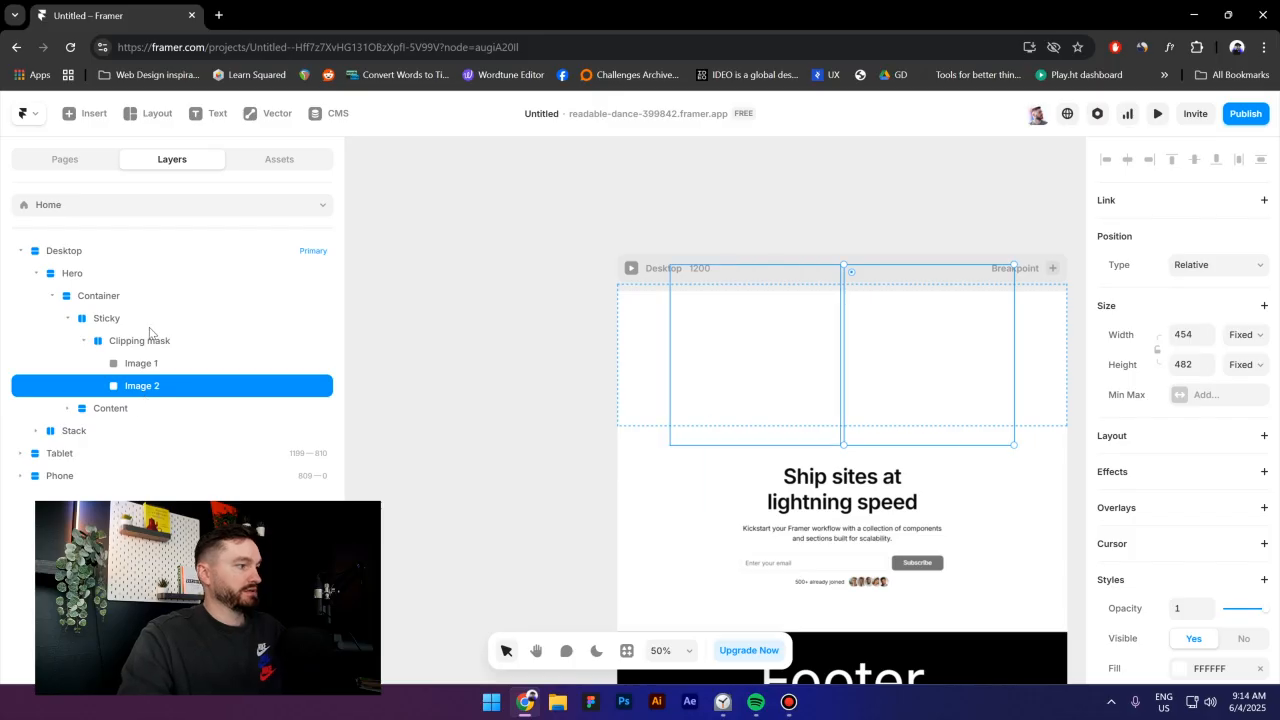
Fill Image 1 with the Lummi photo of a red flag on a beach and Image 2 with the rolled mat and dumbbell photo.
click(152, 366)
scroll(1186, 463, down, 2)
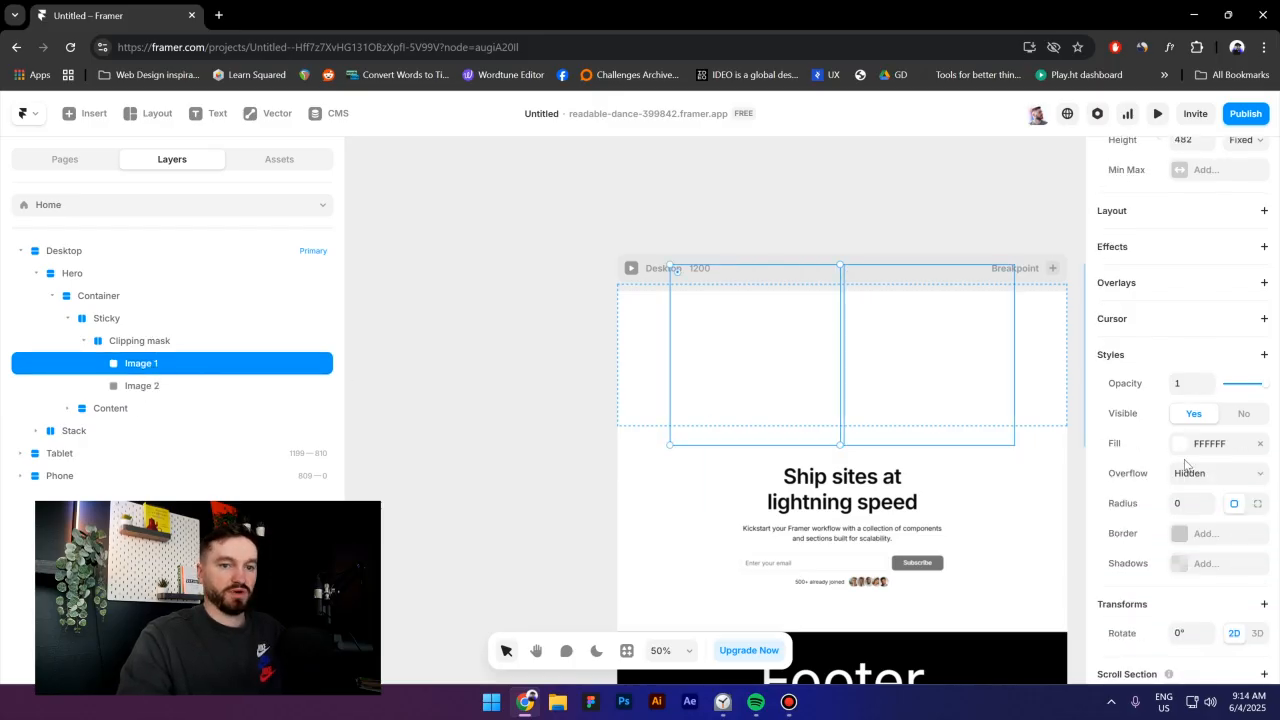
click(1180, 453)
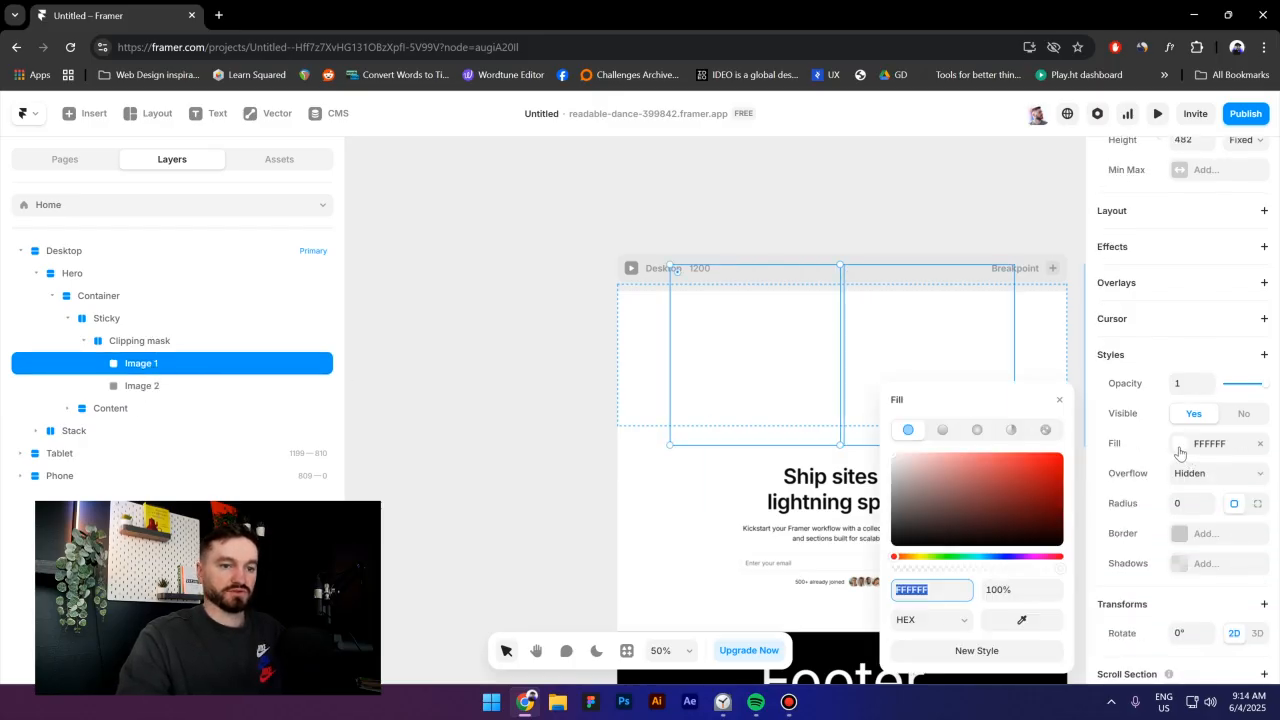
click(1045, 431)
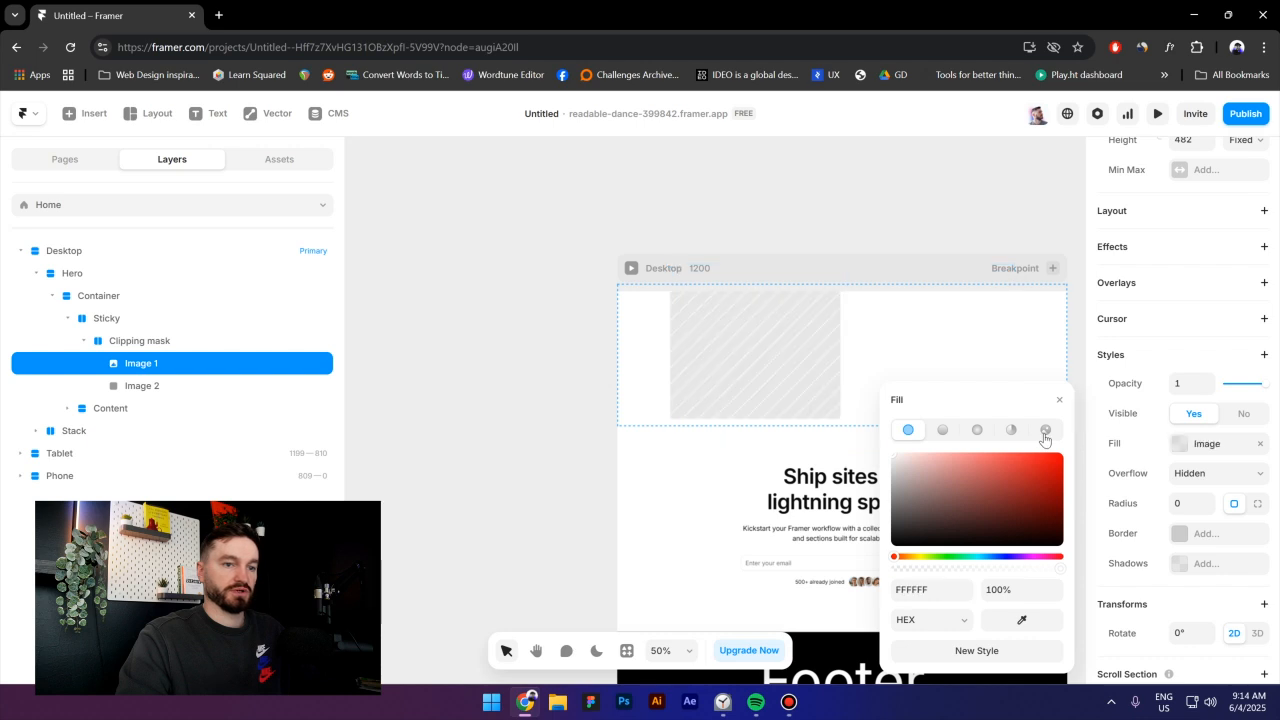
click(1020, 651)
click(920, 408)
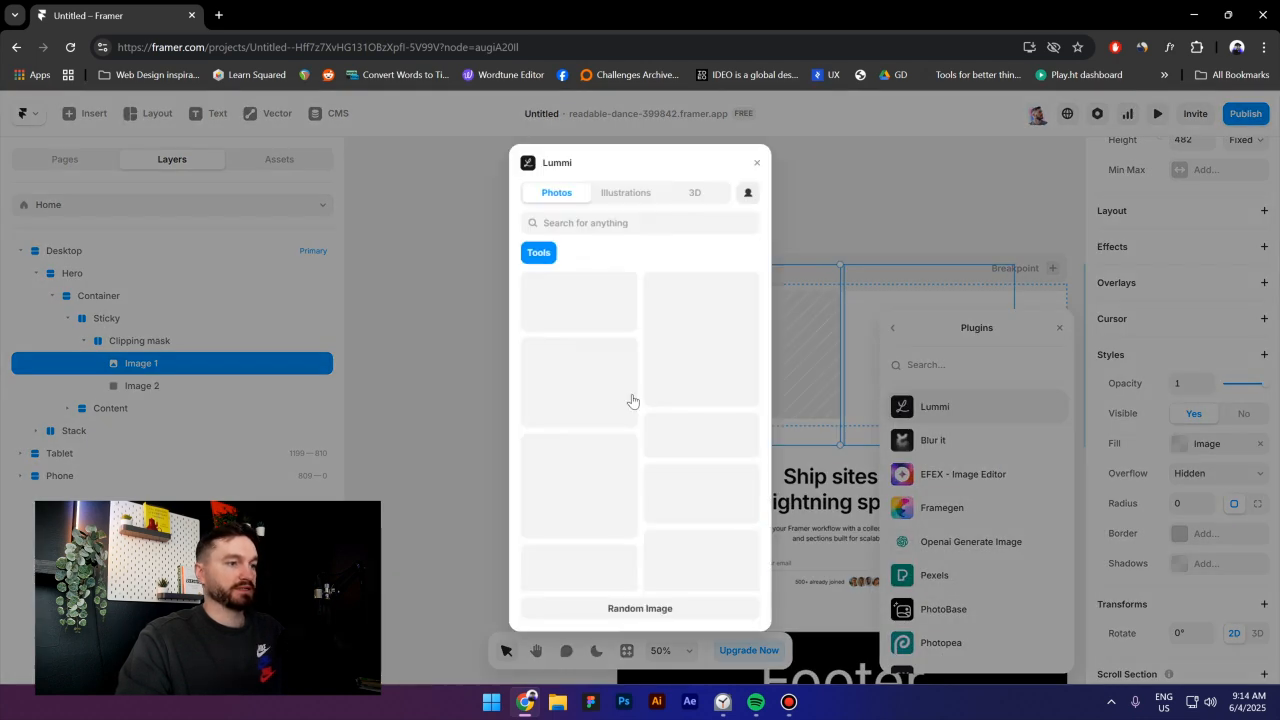
scroll(604, 432, down, 2)
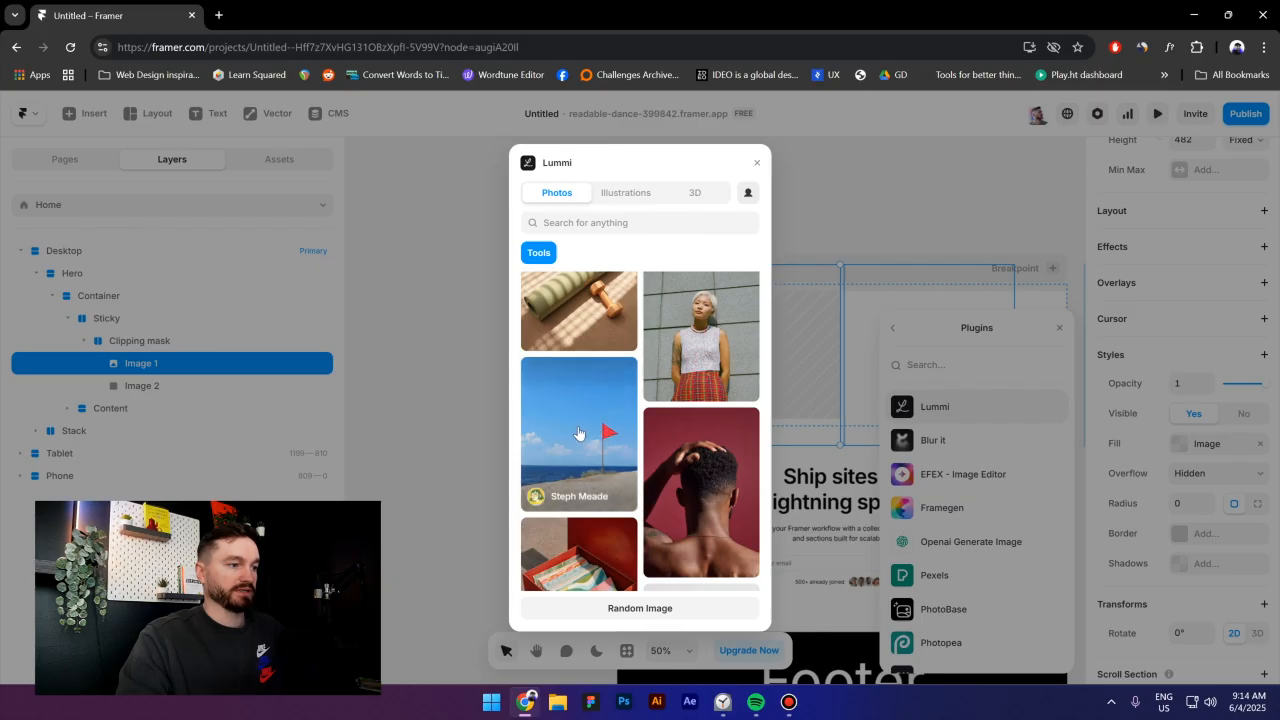
click(604, 432)
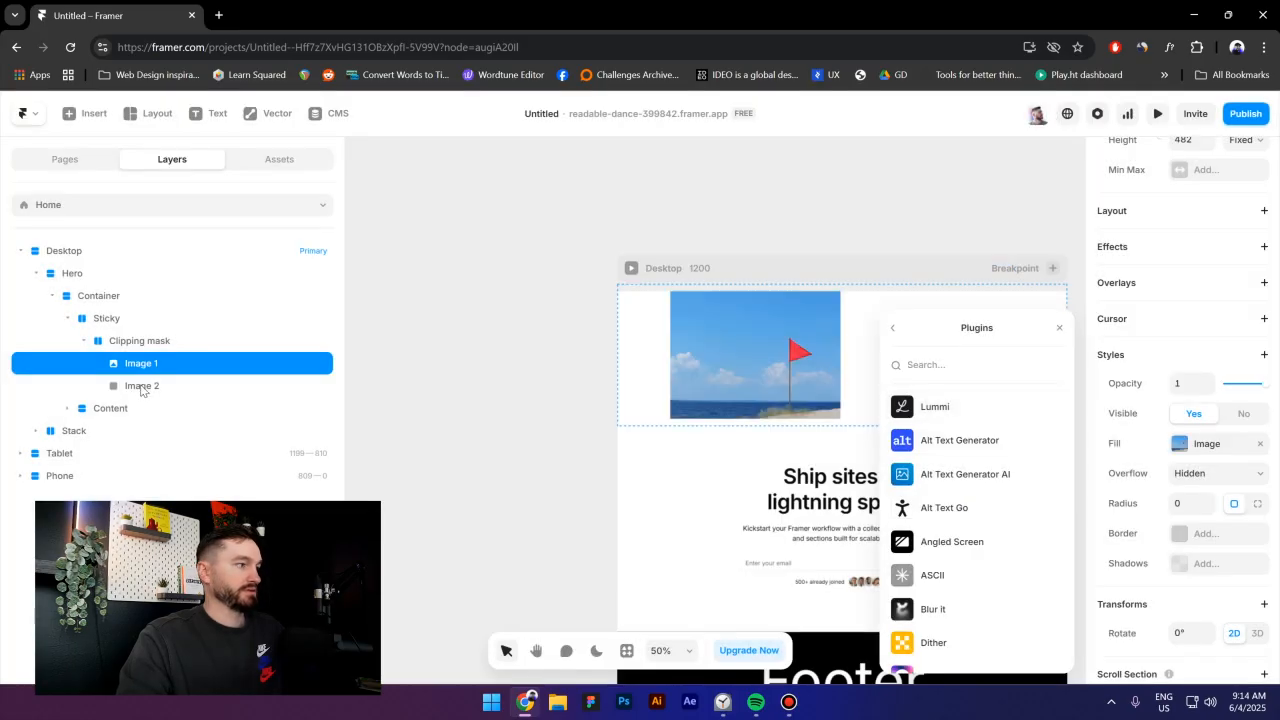
click(140, 386)
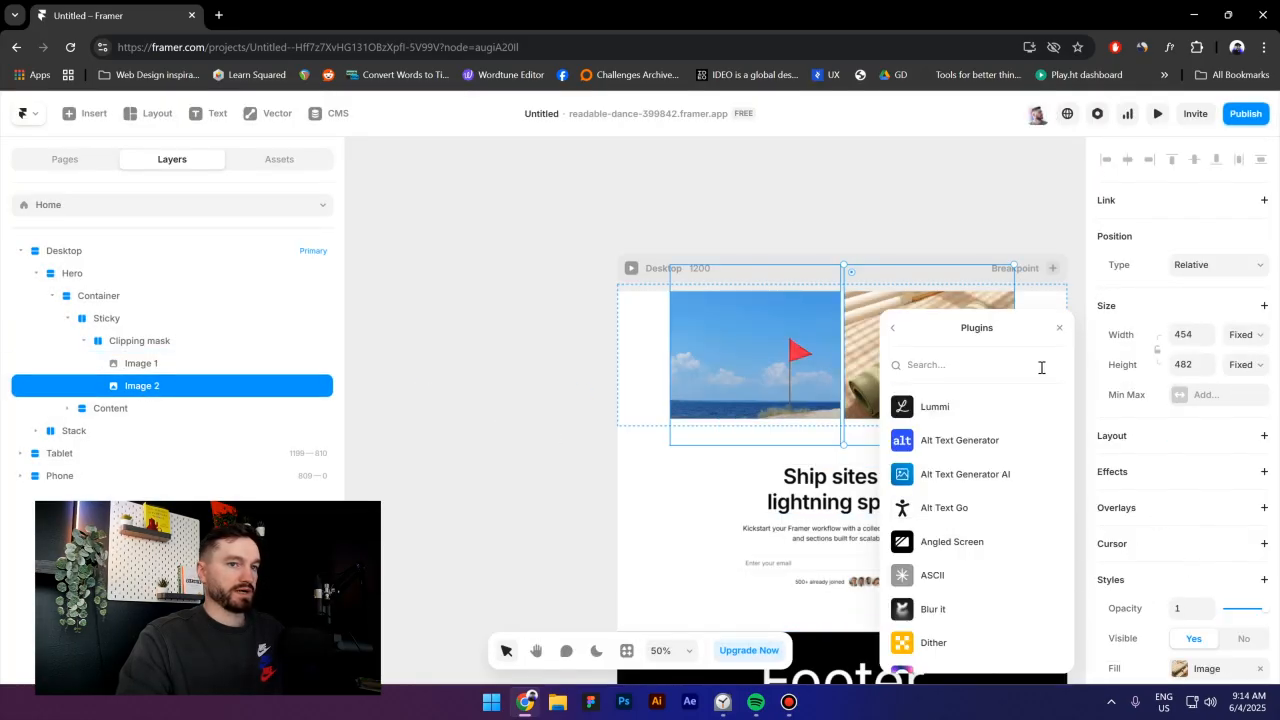
click(1059, 329)
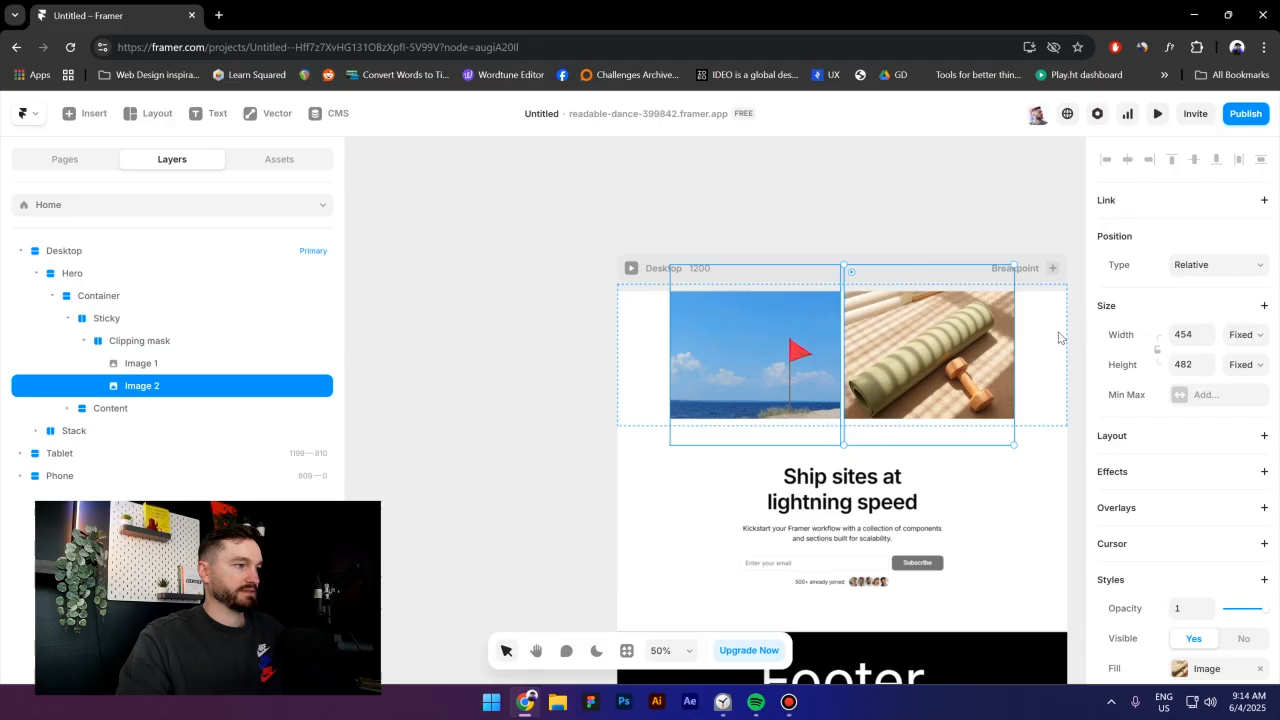
Set the width of both Image 1 and Image 2 to Fill and their height to Viewport at 100vh.
shift+click(152, 372)
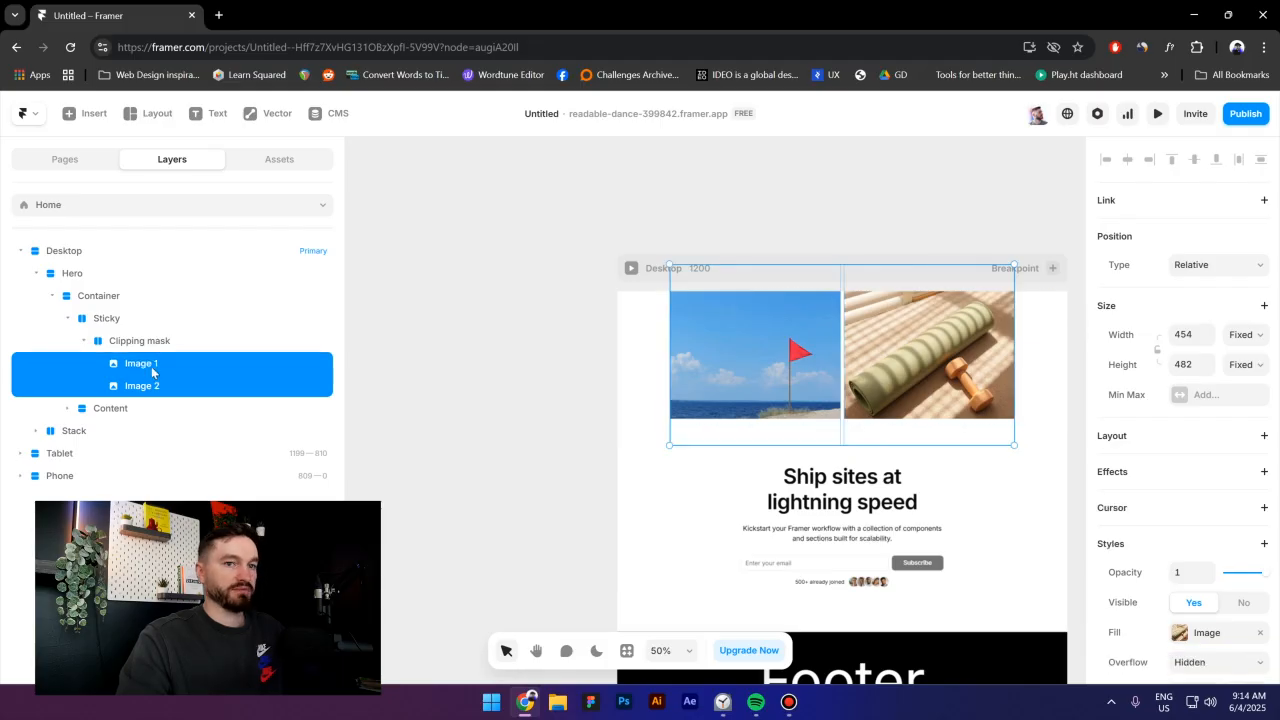
click(1232, 336)
click(1242, 397)
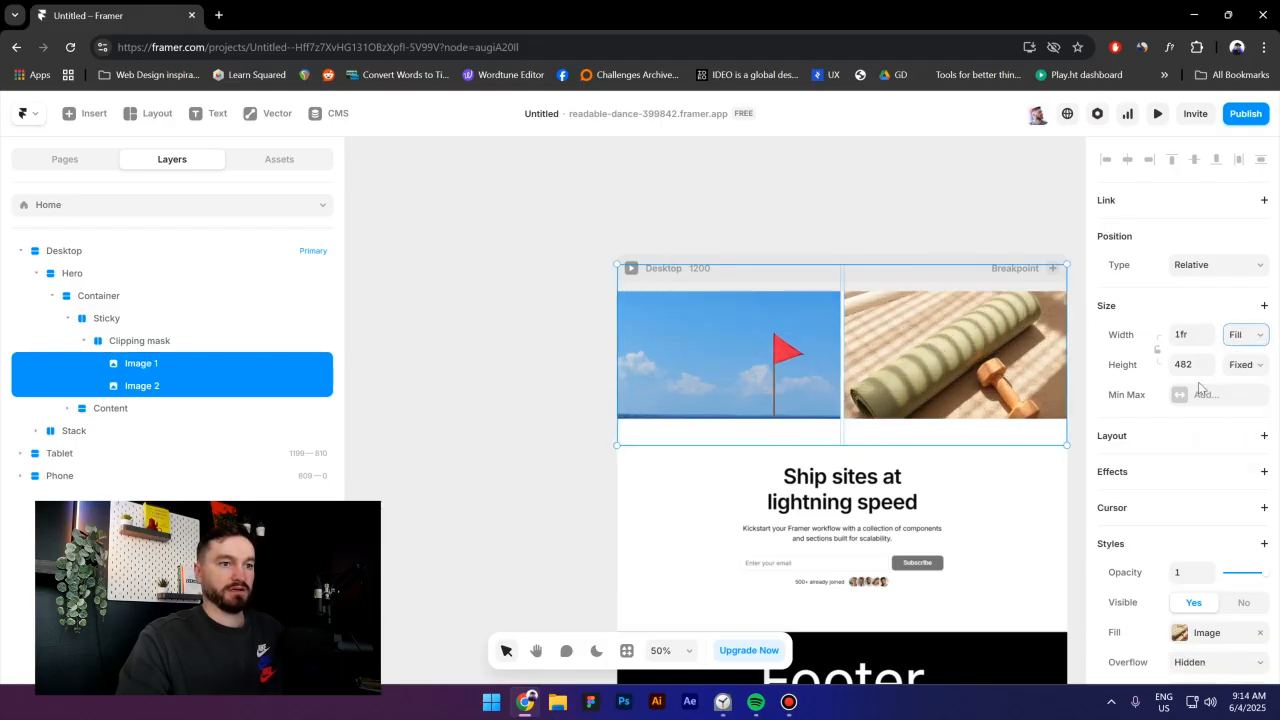
click(1248, 366)
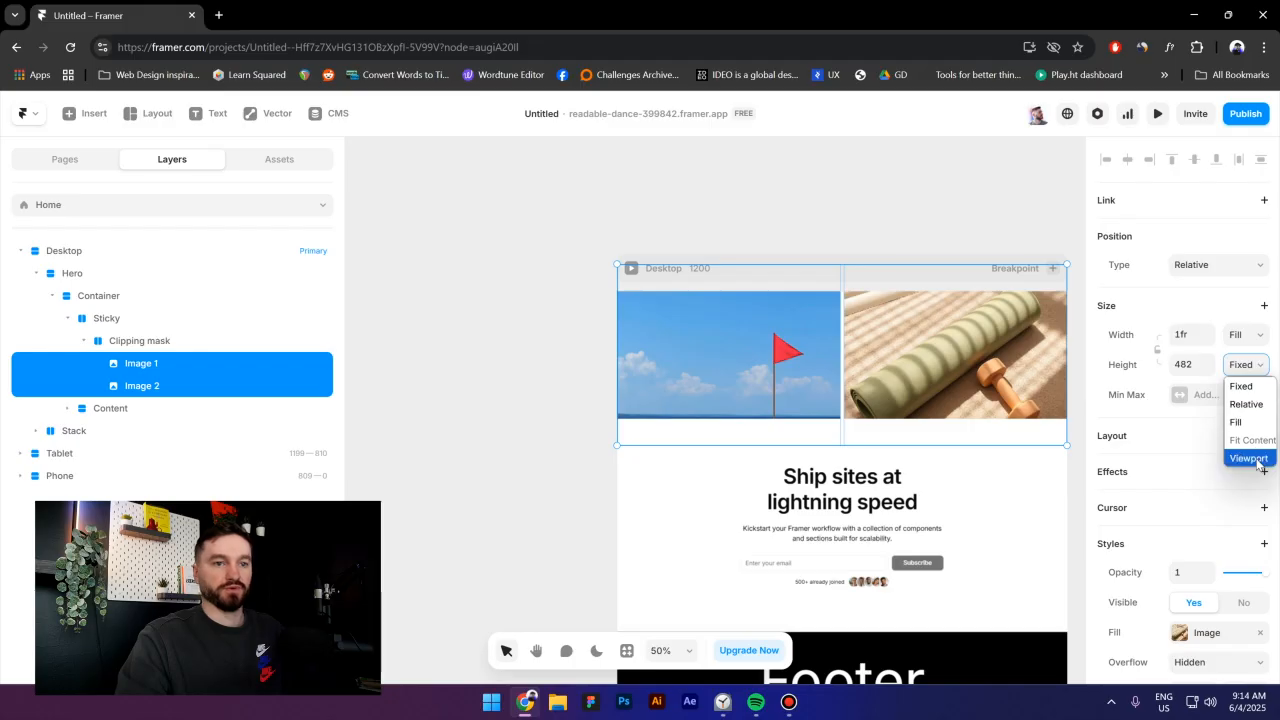
click(1251, 458)
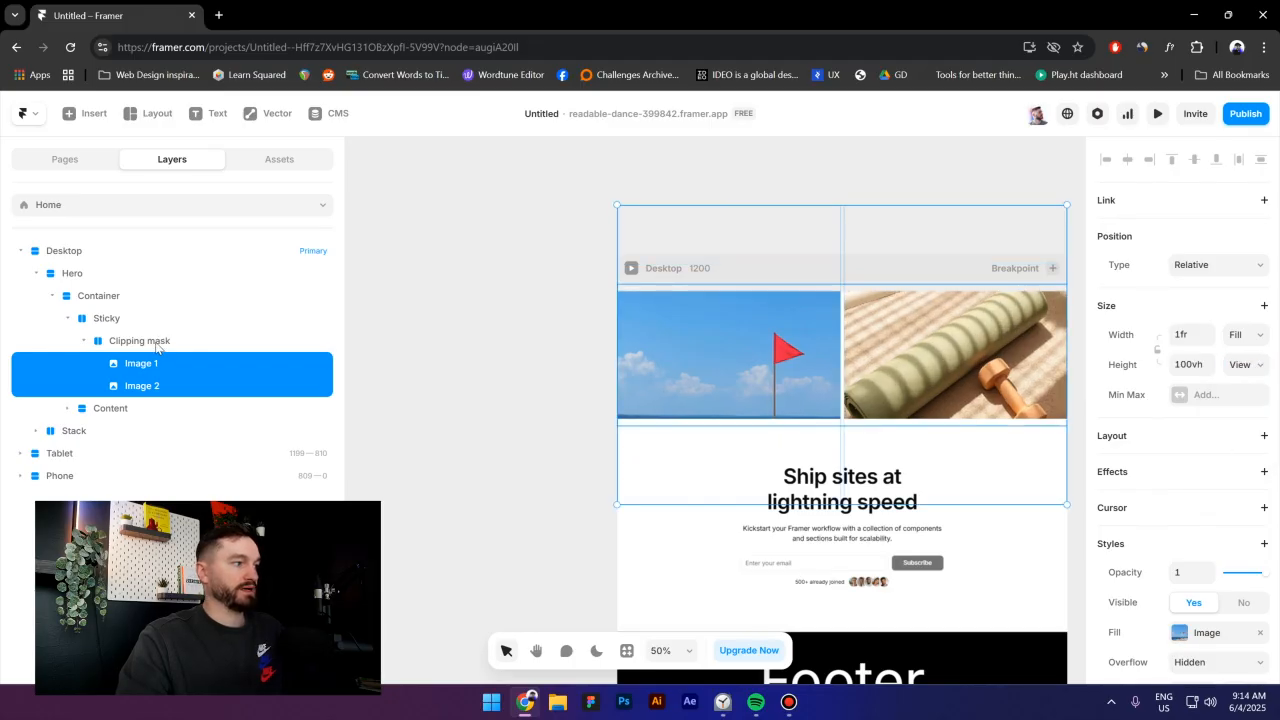
Set the Clipping mask's height to Fit Content and its stack gap to 0.
click(140, 341)
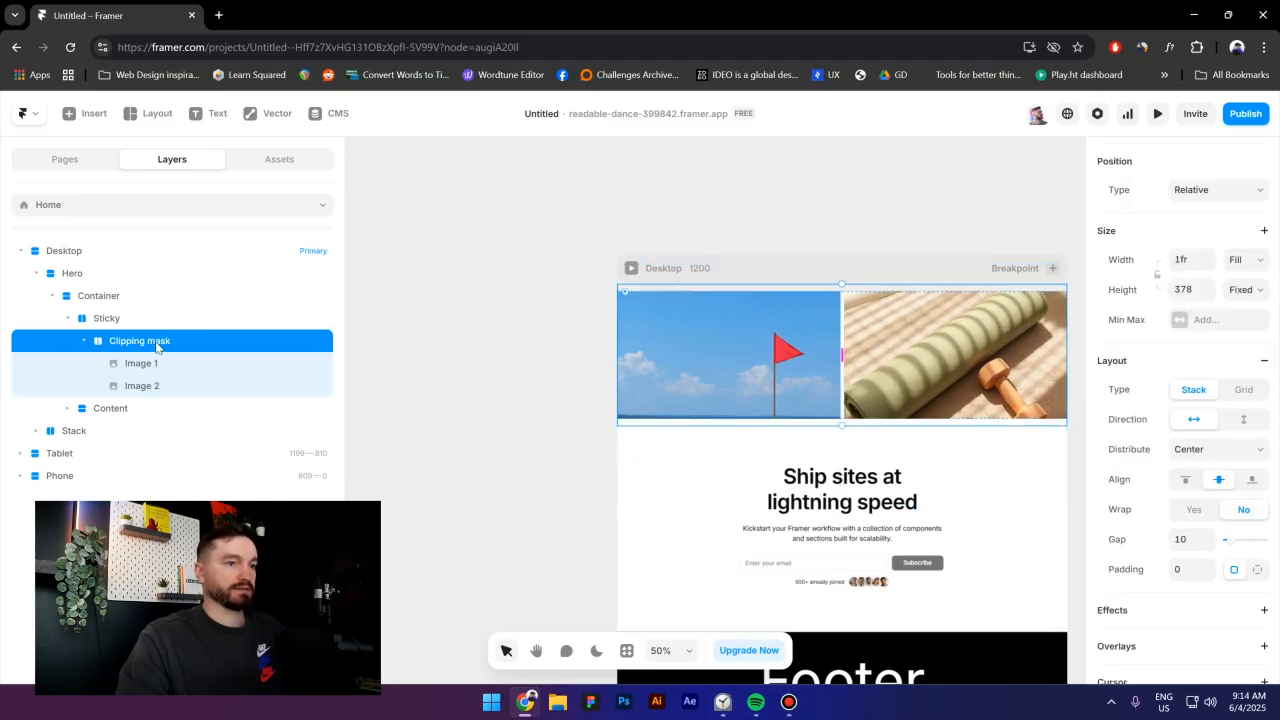
click(1247, 291)
click(1261, 370)
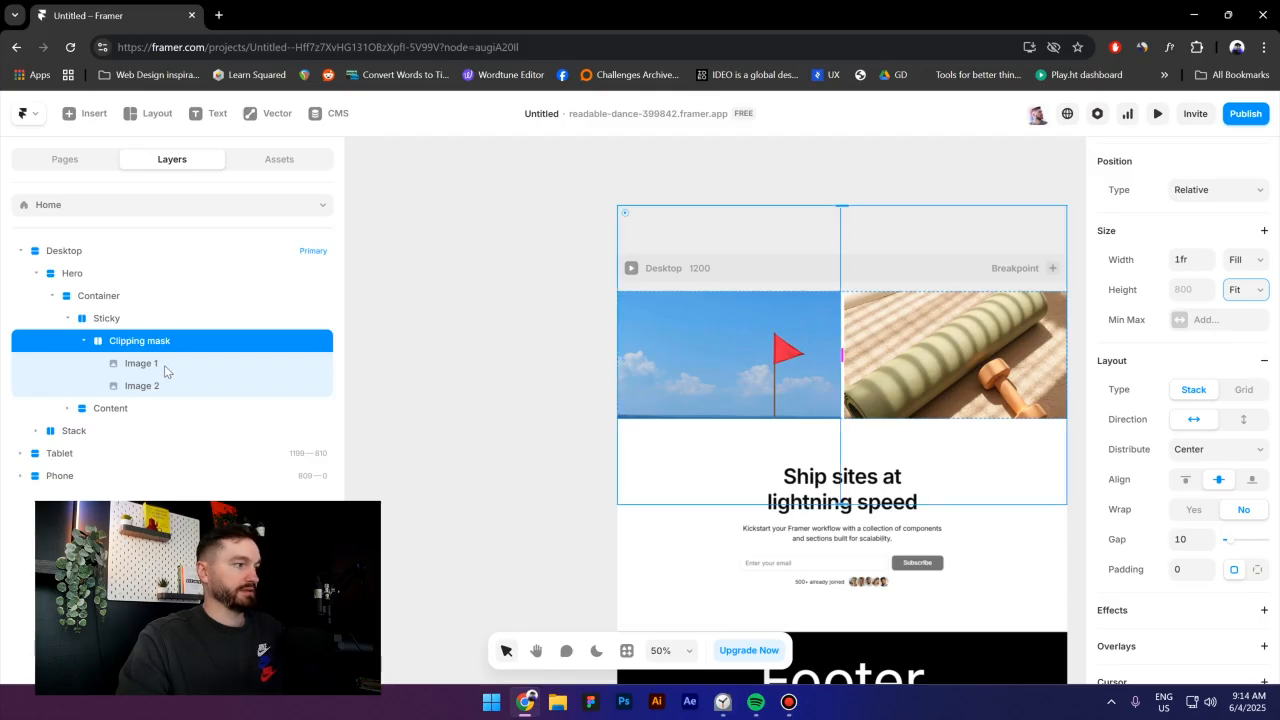
click(1192, 540)
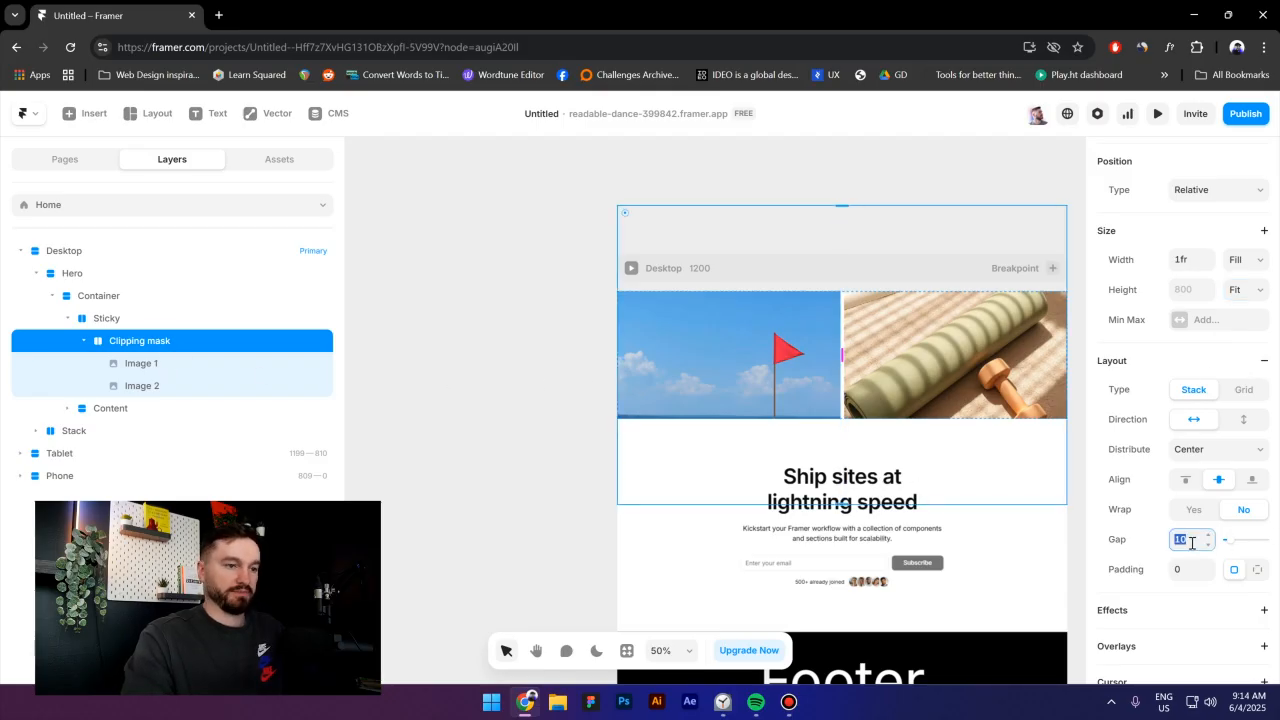
text(0)
Set the Sticky frame's height to Fit Content and its position type to Sticky.
click(208, 320)
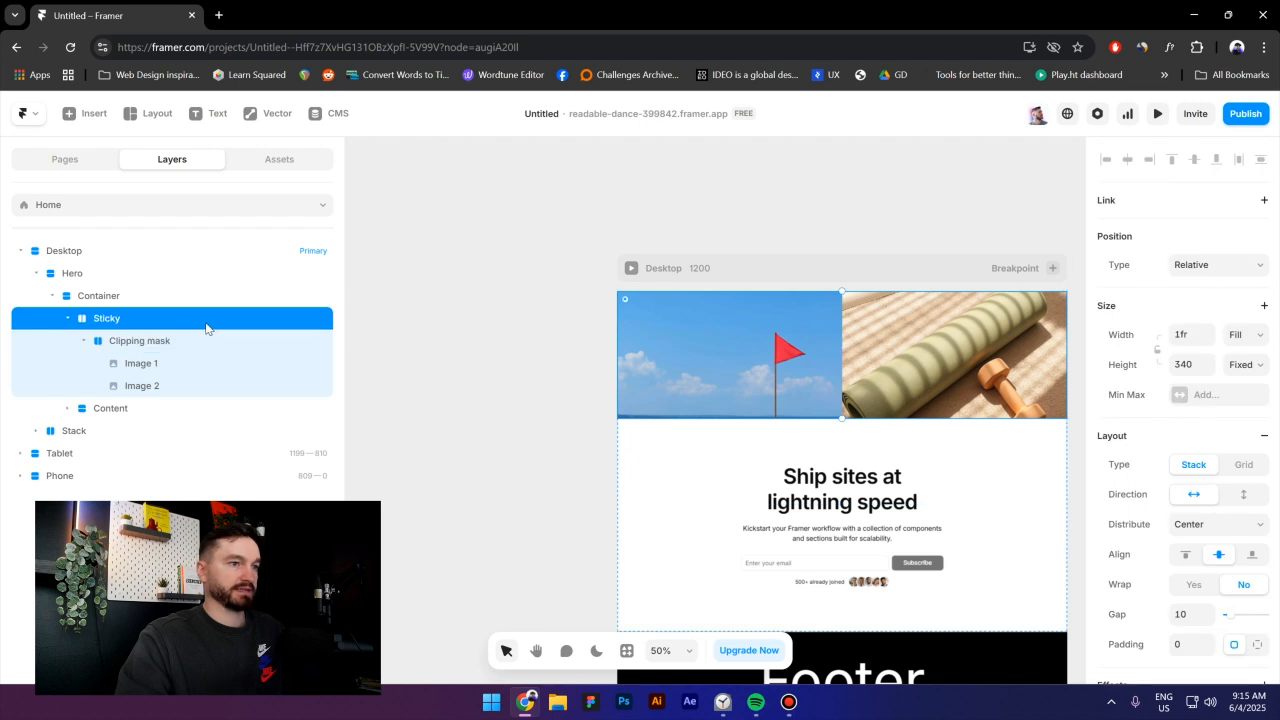
click(1232, 370)
click(1251, 448)
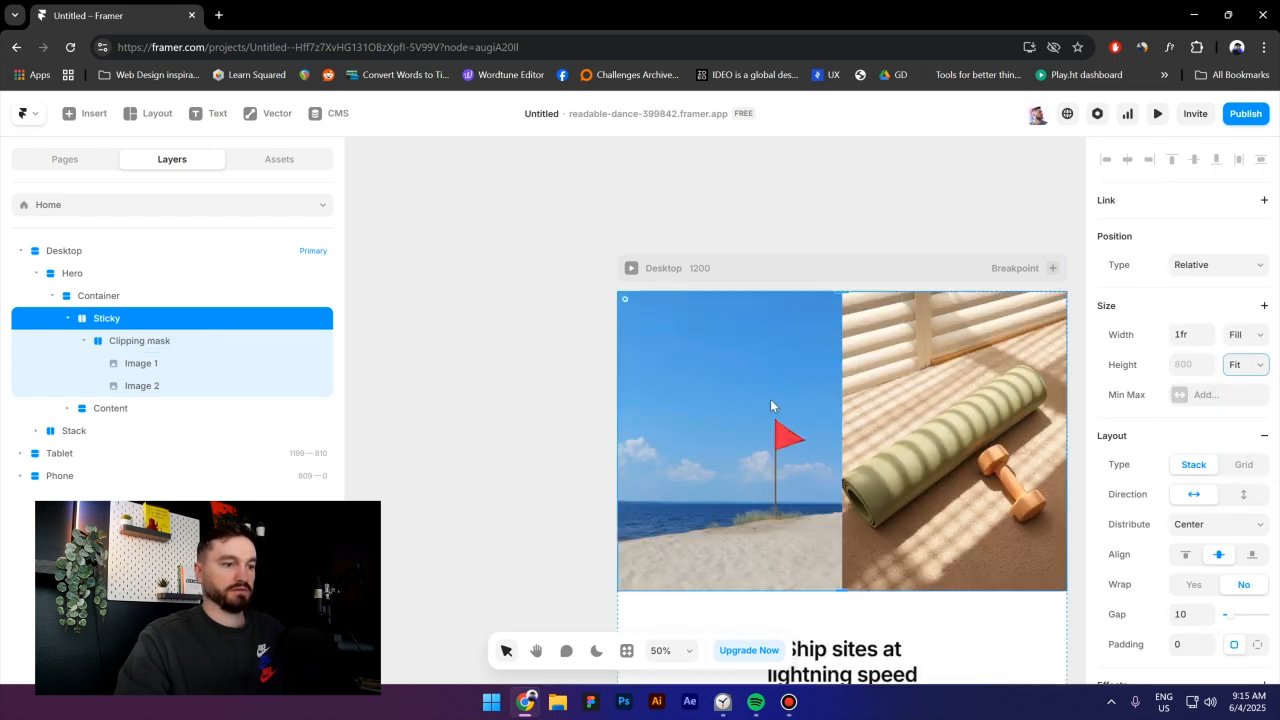
scroll(770, 402, down, 1)
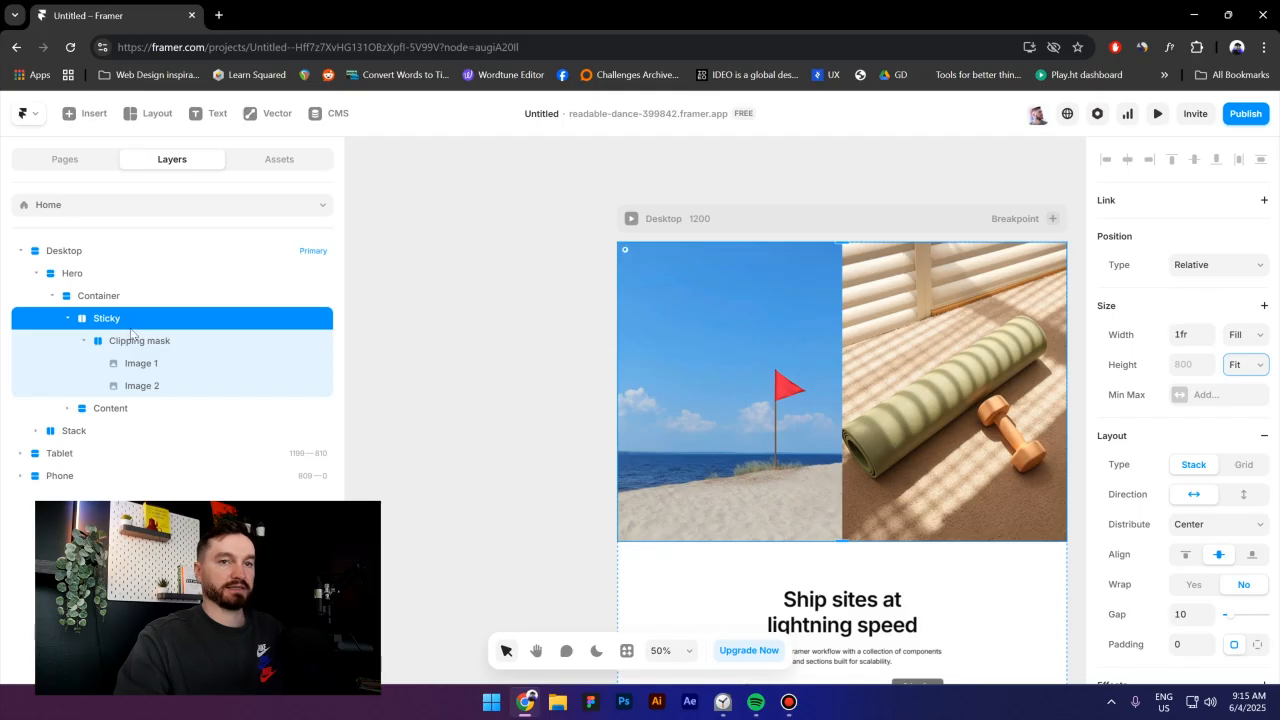
click(1196, 268)
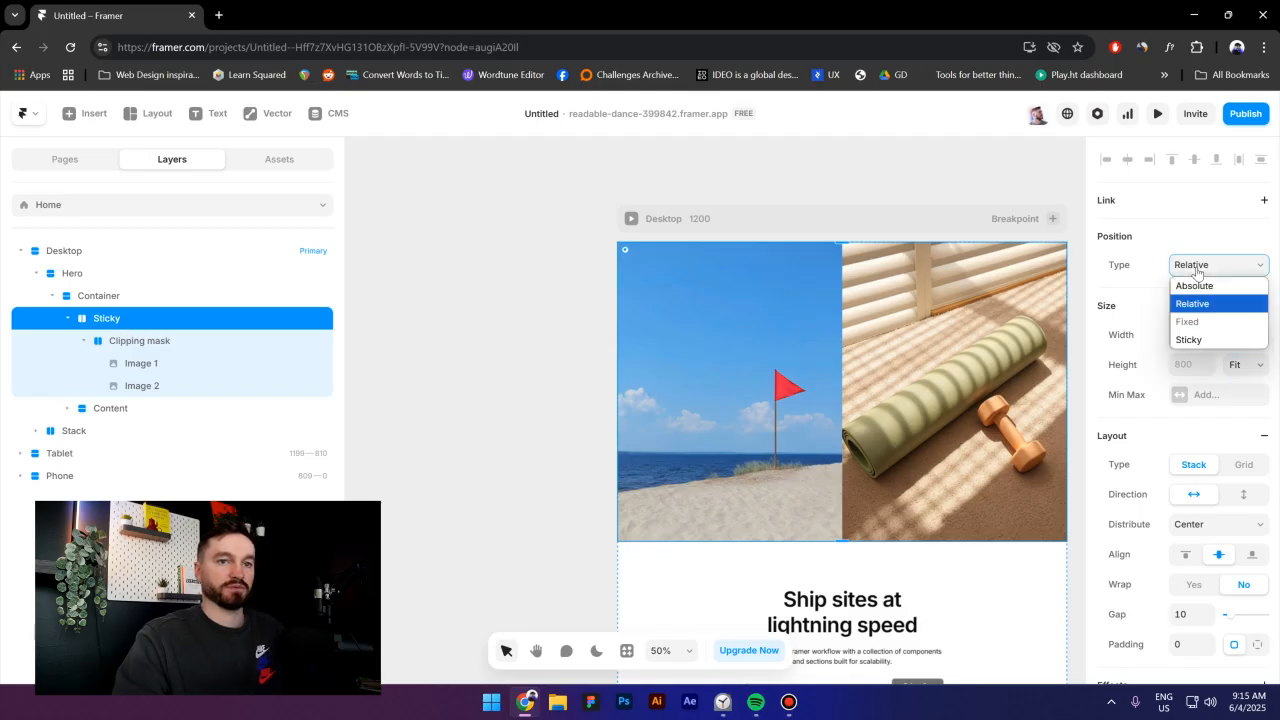
click(1199, 341)
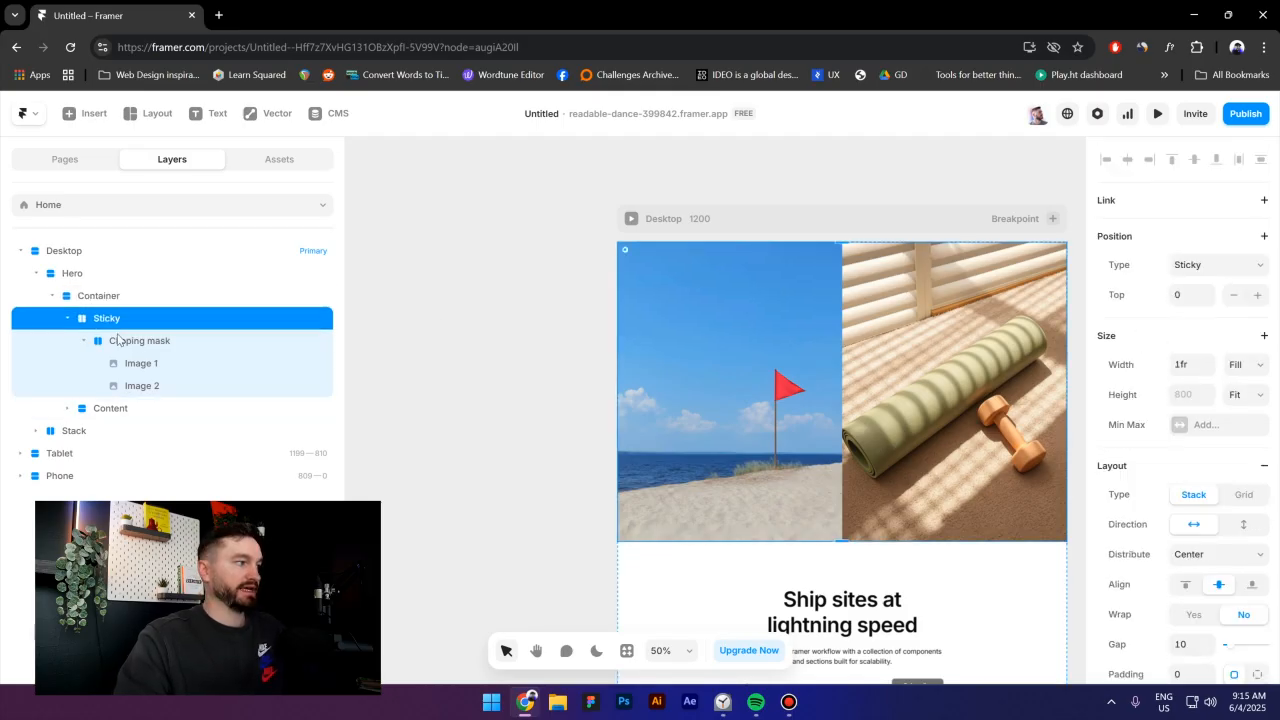
Make sure the overflow of Desktop, Hero and Container is set to Visible.
click(118, 298)
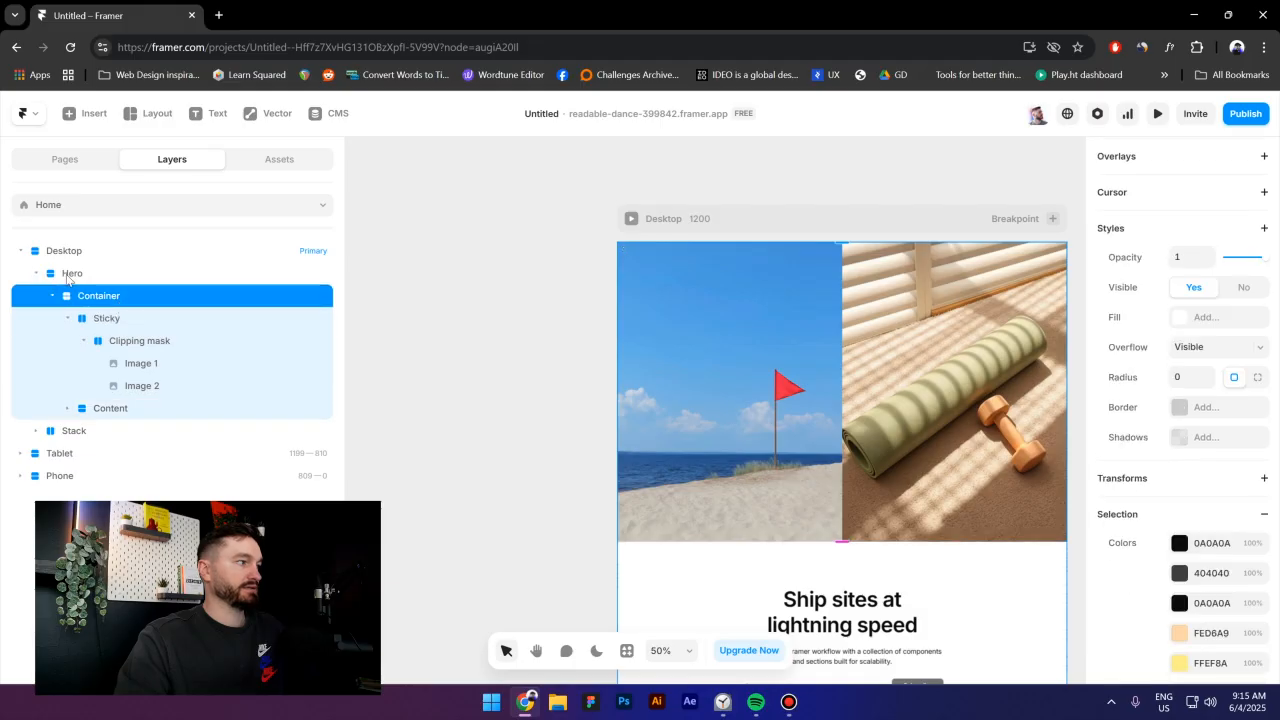
click(83, 279)
click(74, 255)
scroll(1208, 444, down, 5)
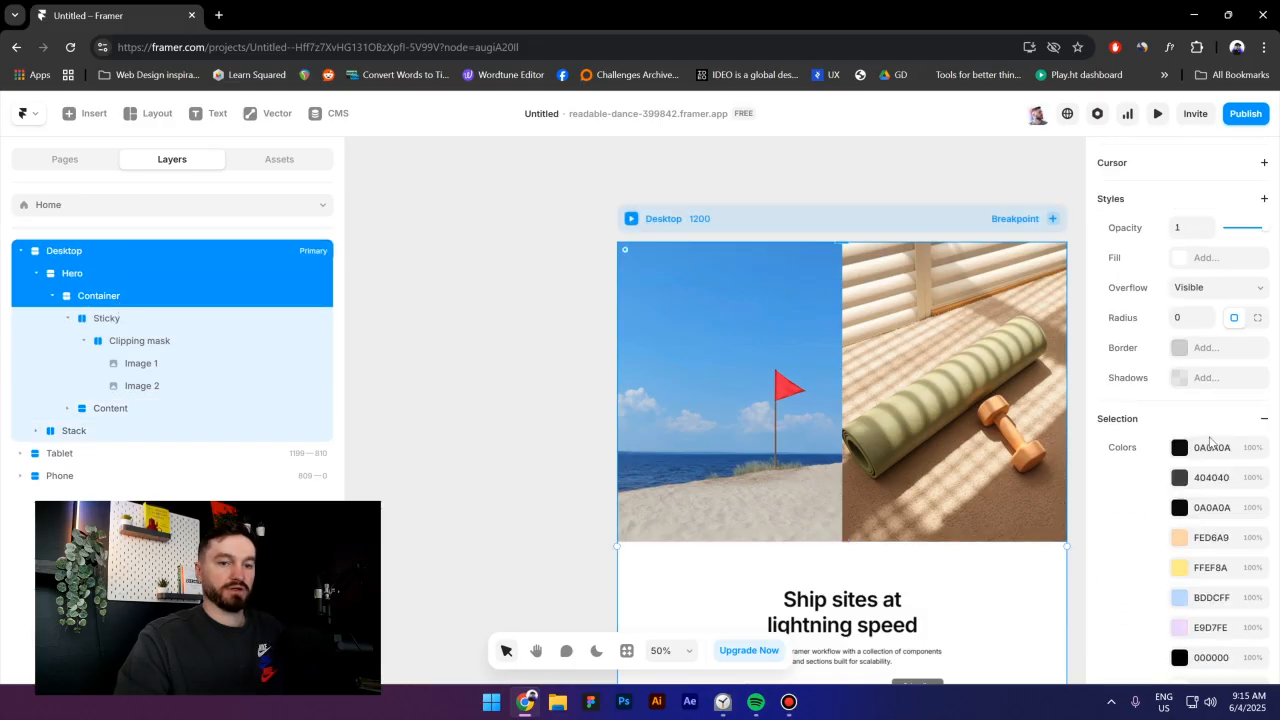
scroll(1208, 444, up, 2)
click(1187, 262)
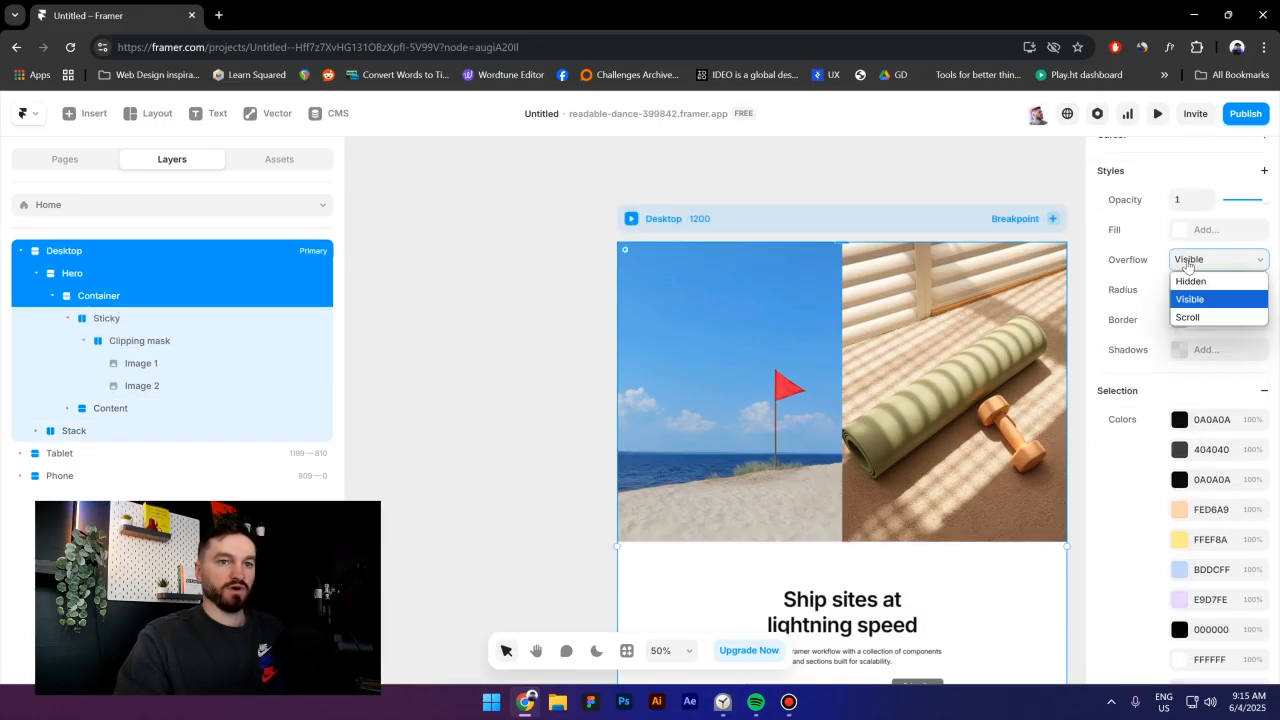
click(1197, 301)
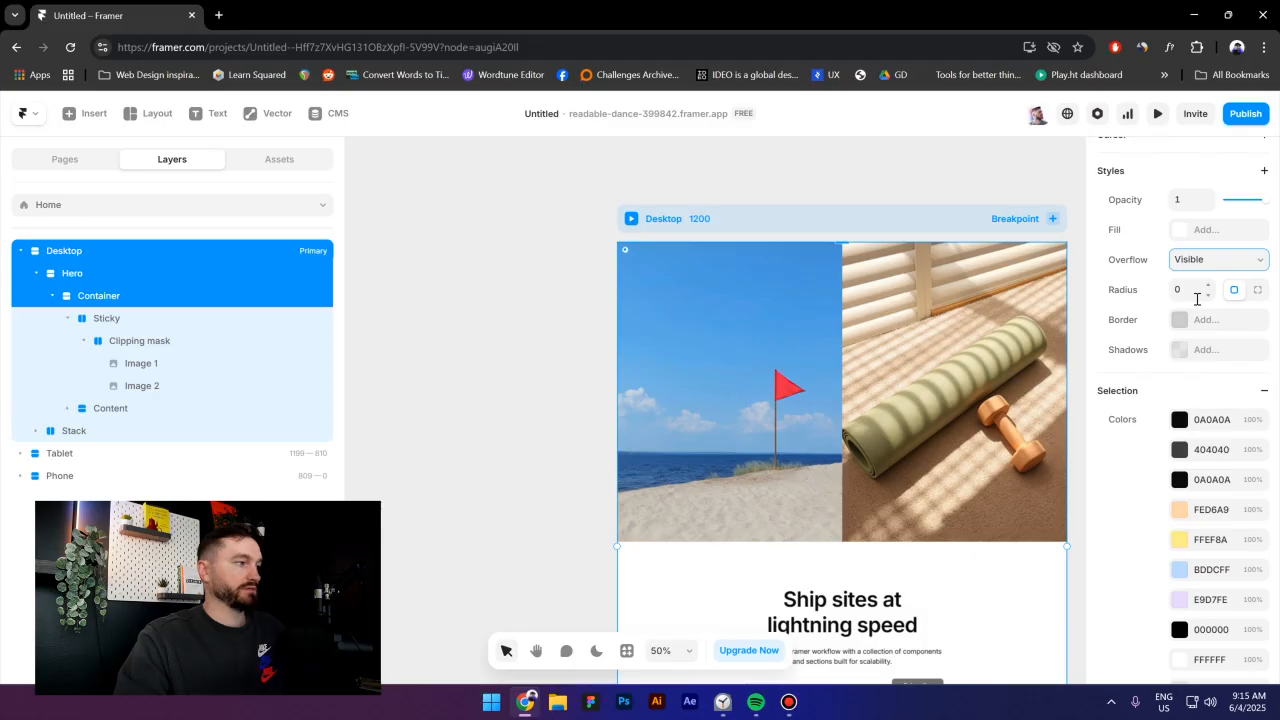
Add a Scroll Transform effect to both Image 1 and Image 2.
click(160, 363)
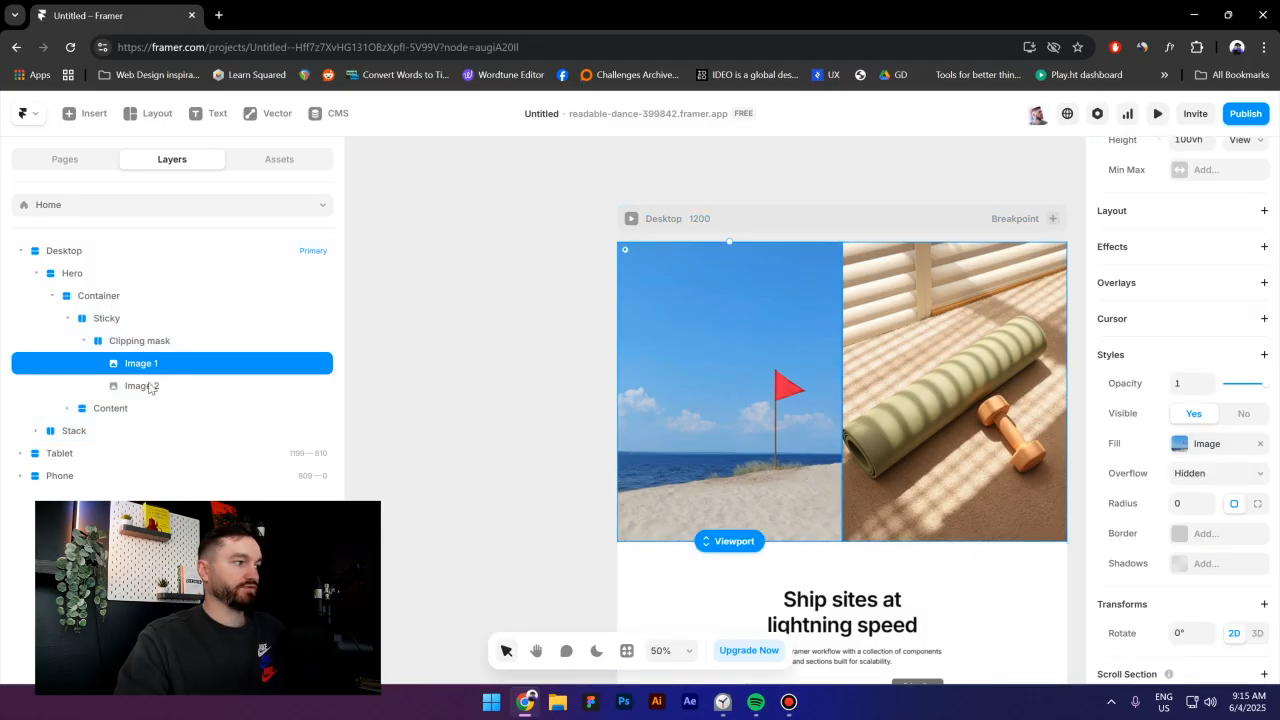
shift+click(155, 388)
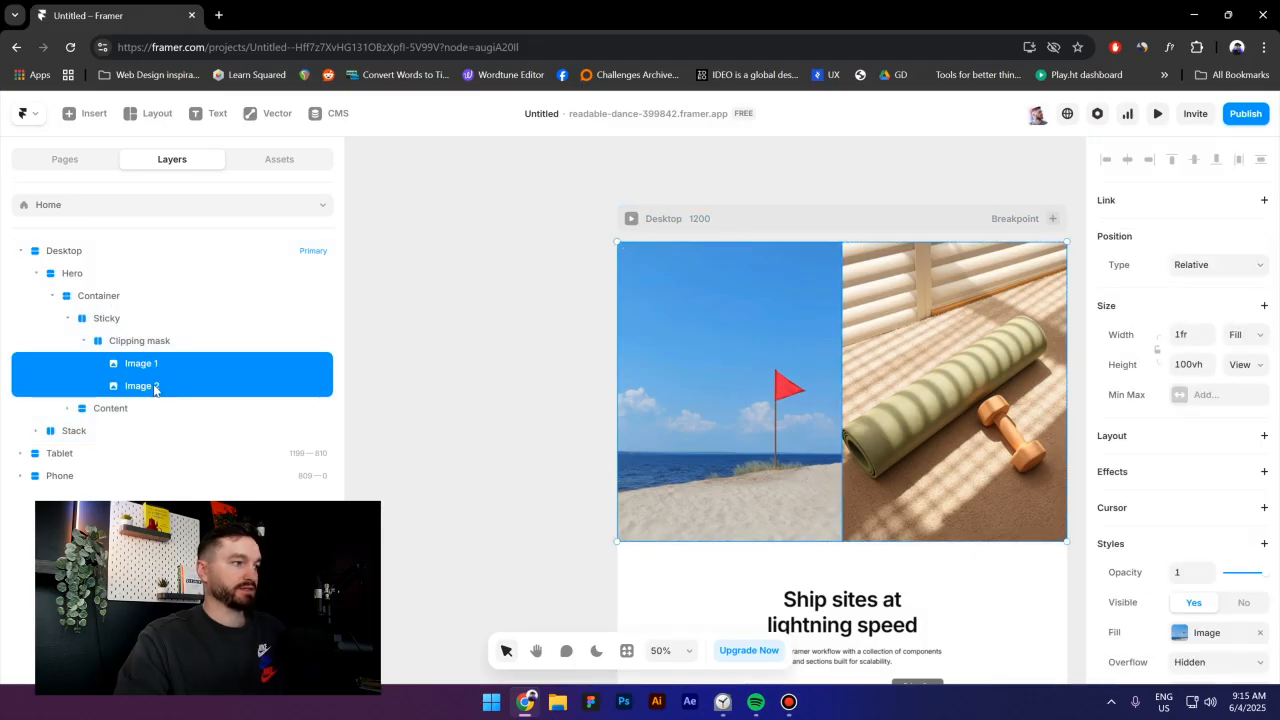
click(1152, 476)
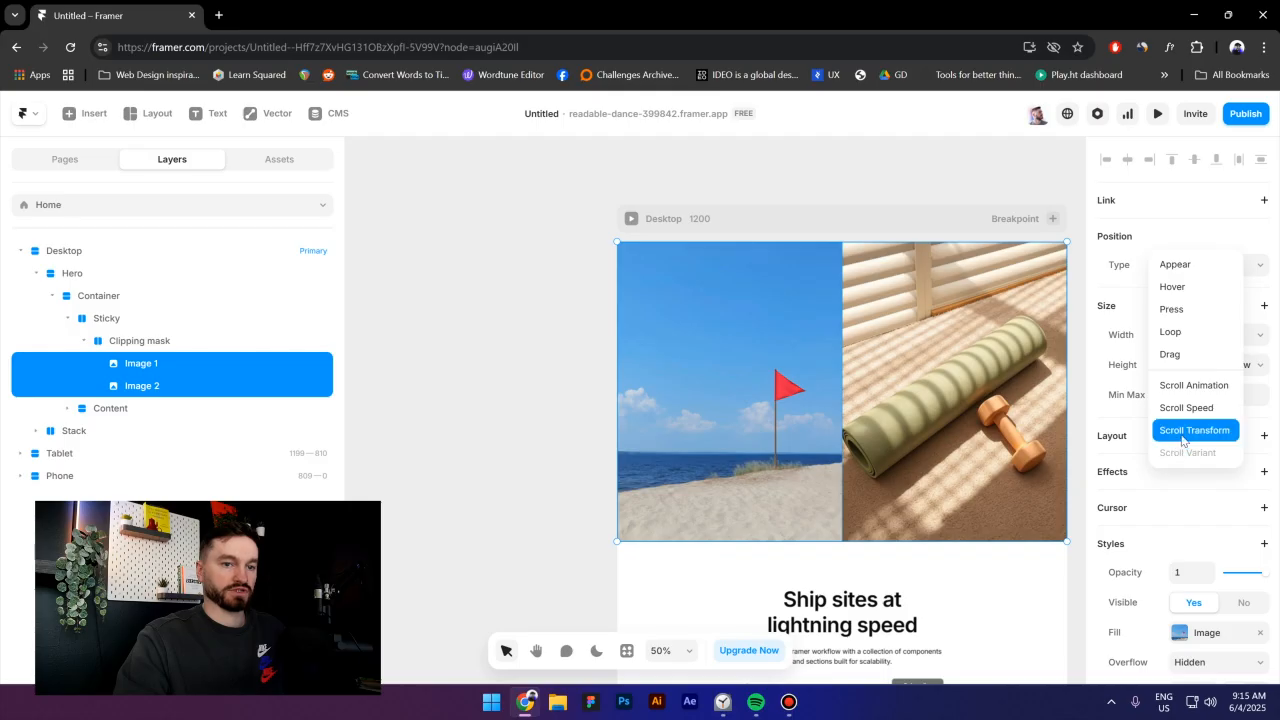
click(1180, 440)
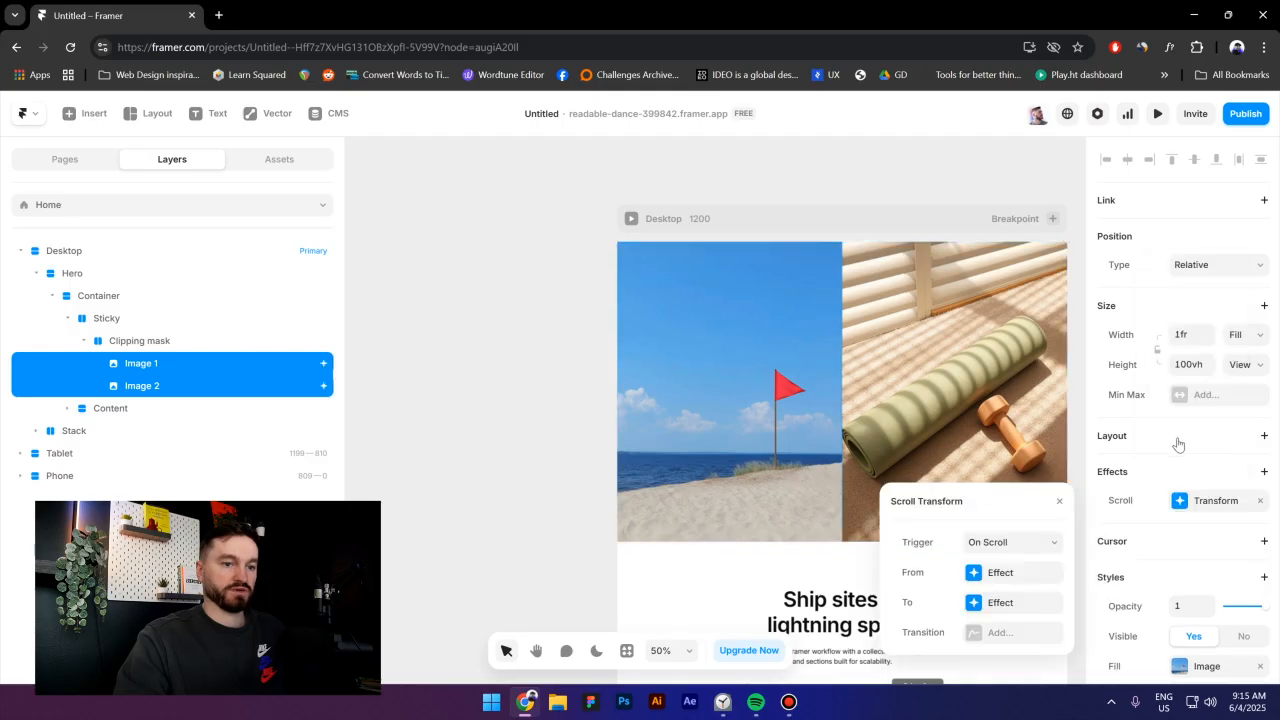
Set the opacity and scale of both images' Scroll Transform From effect to 1.
click(990, 578)
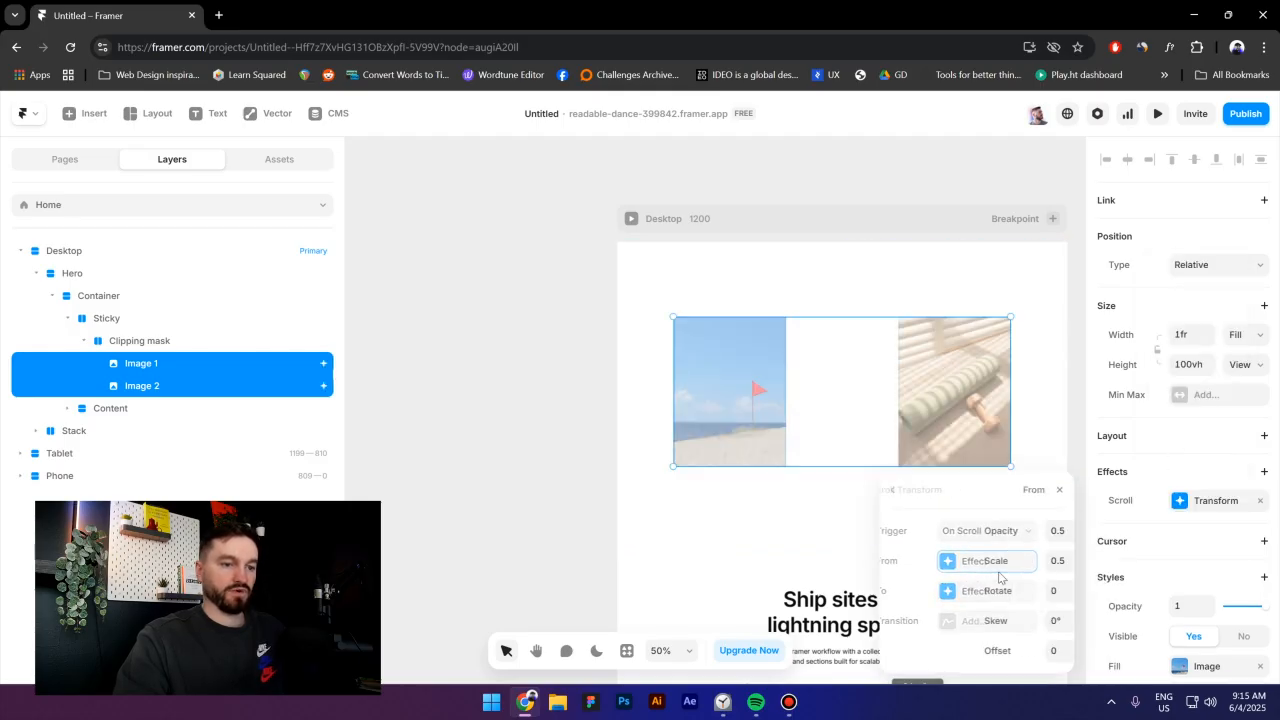
click(980, 531)
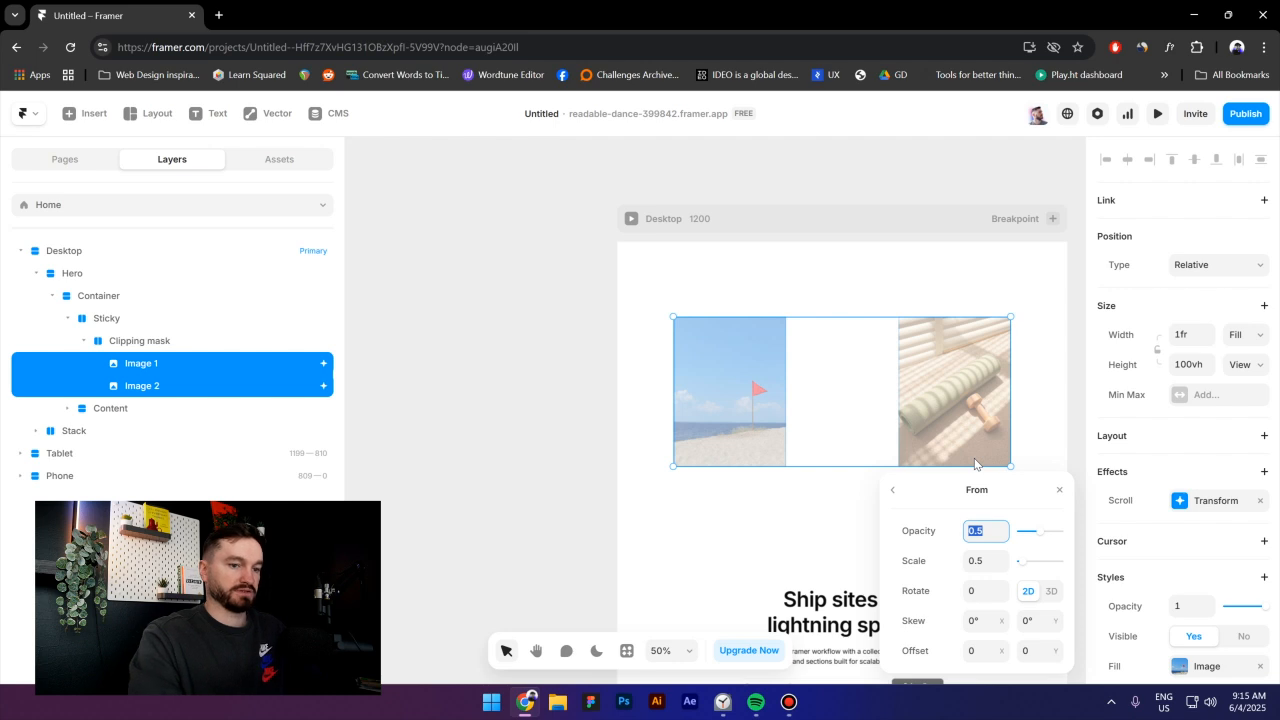
text(1)
key(Tab)
text(1)
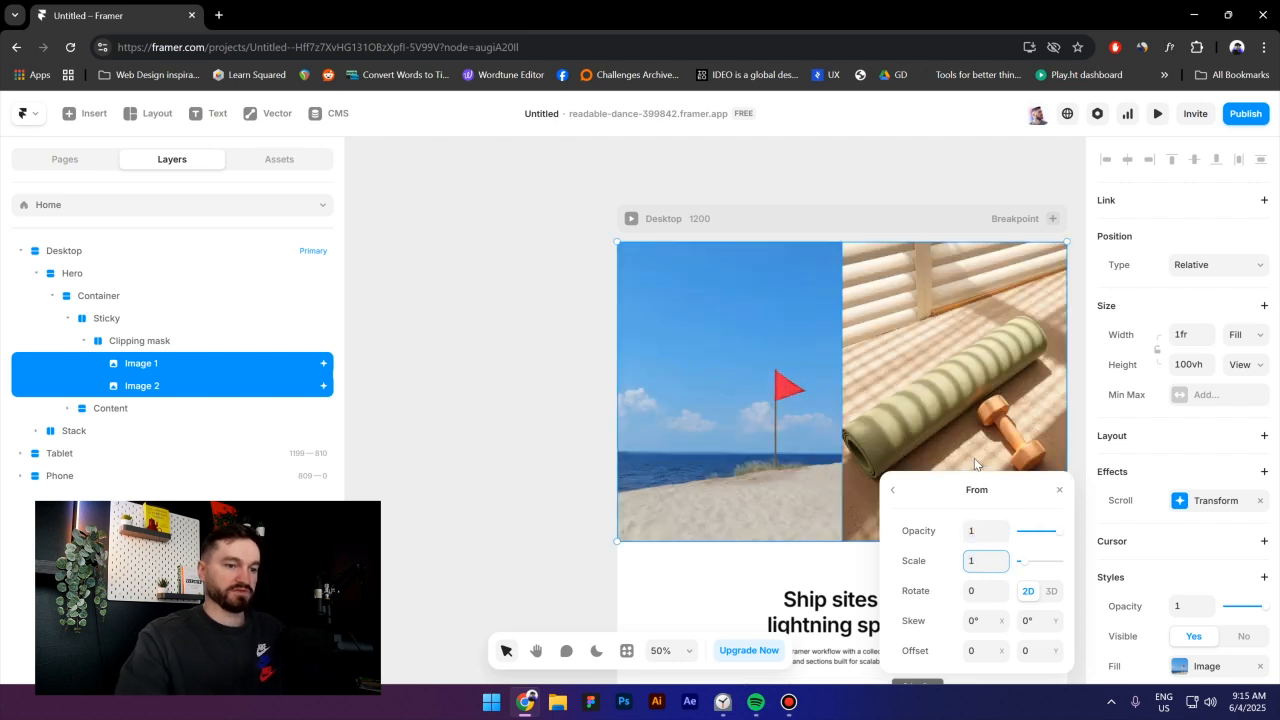
click(892, 490)
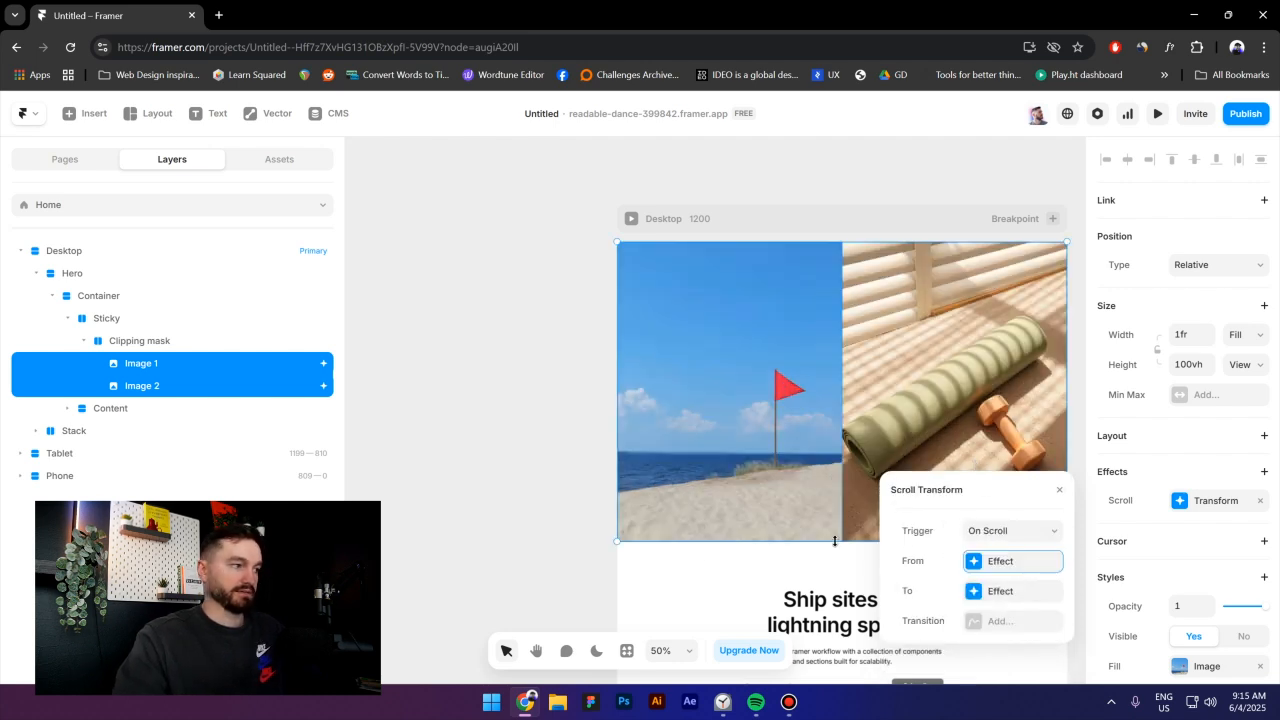
click(478, 497)
Set the X offset of Image 1's Scroll Transform To effect to -600 and check the Clipping mask's overflow setting.
click(201, 368)
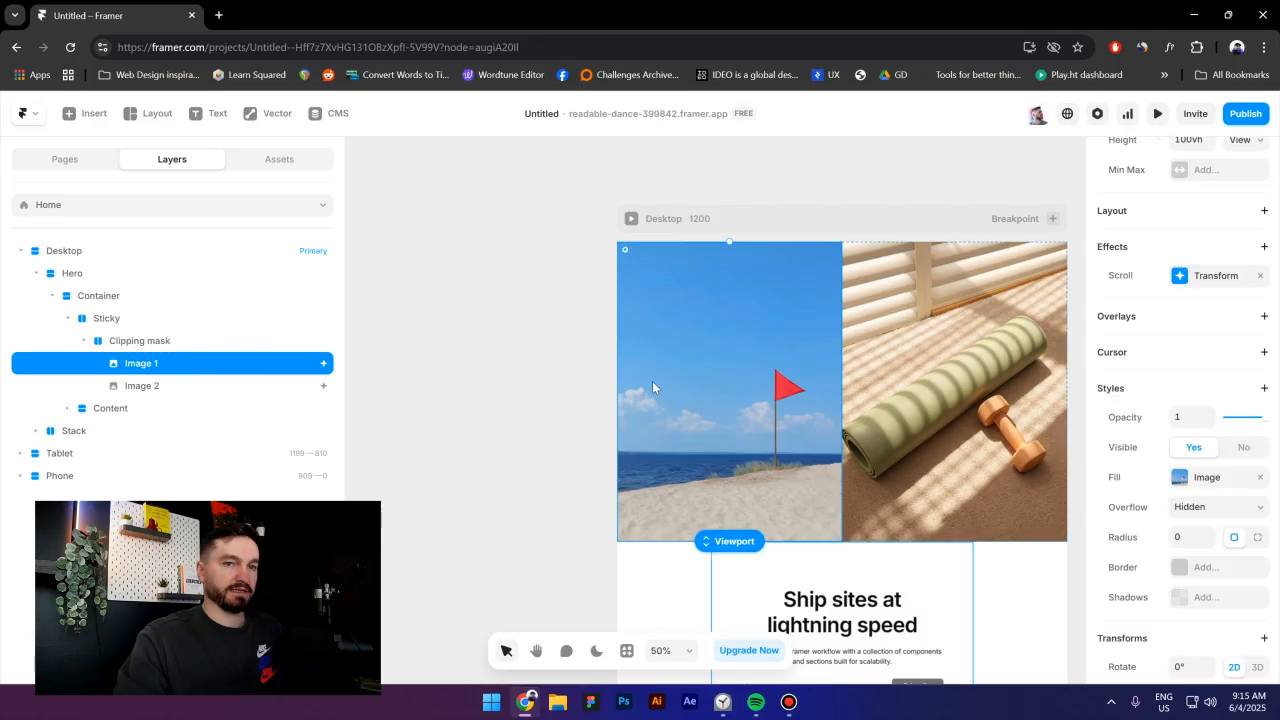
click(1205, 279)
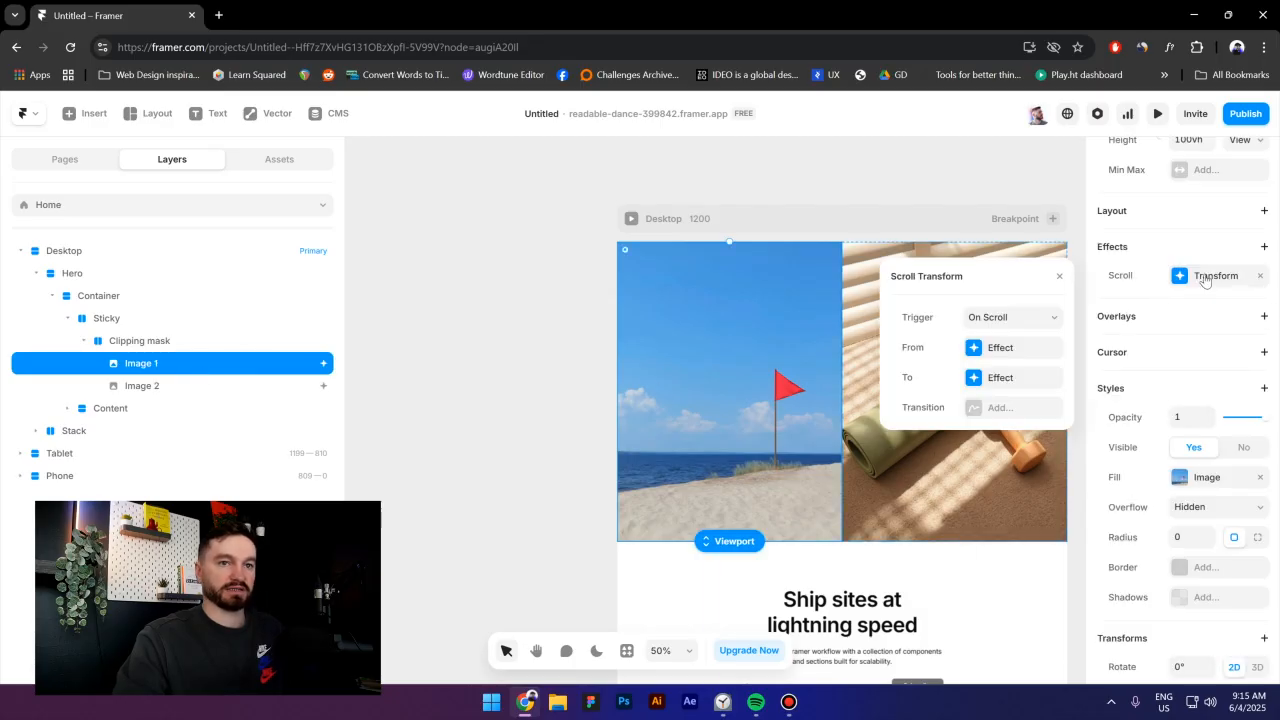
click(1000, 378)
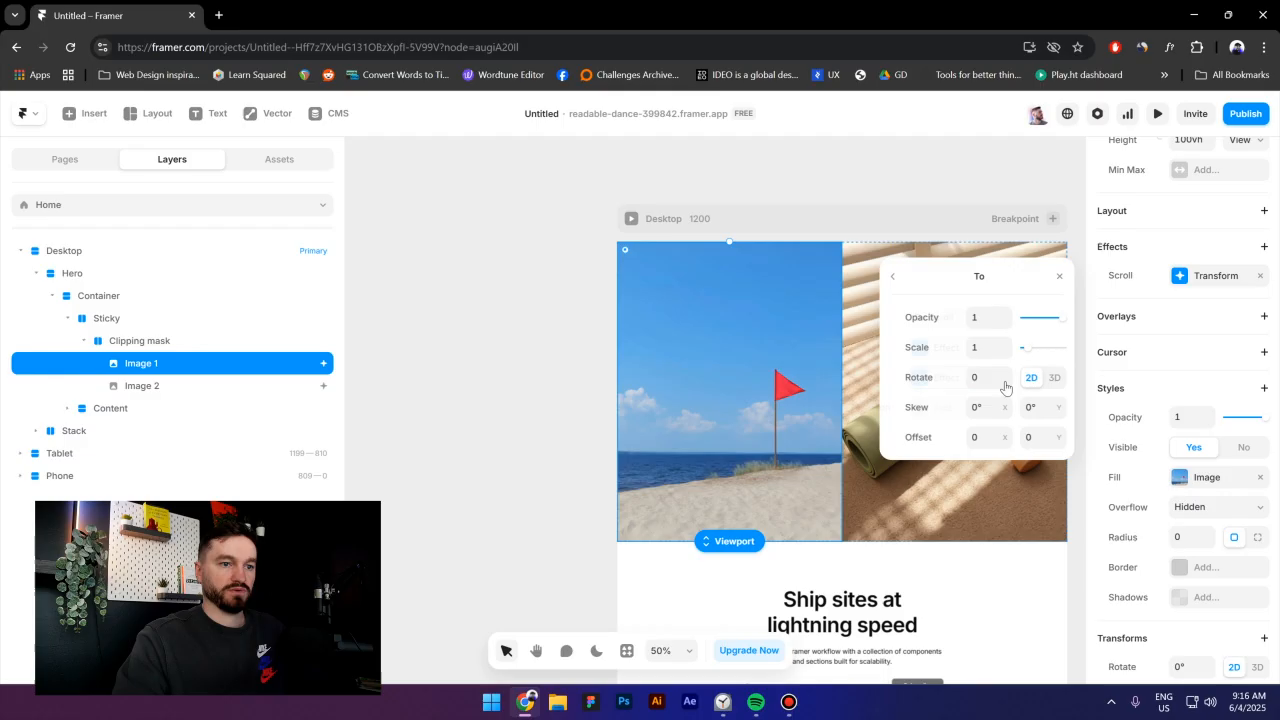
click(975, 434)
text(-50)
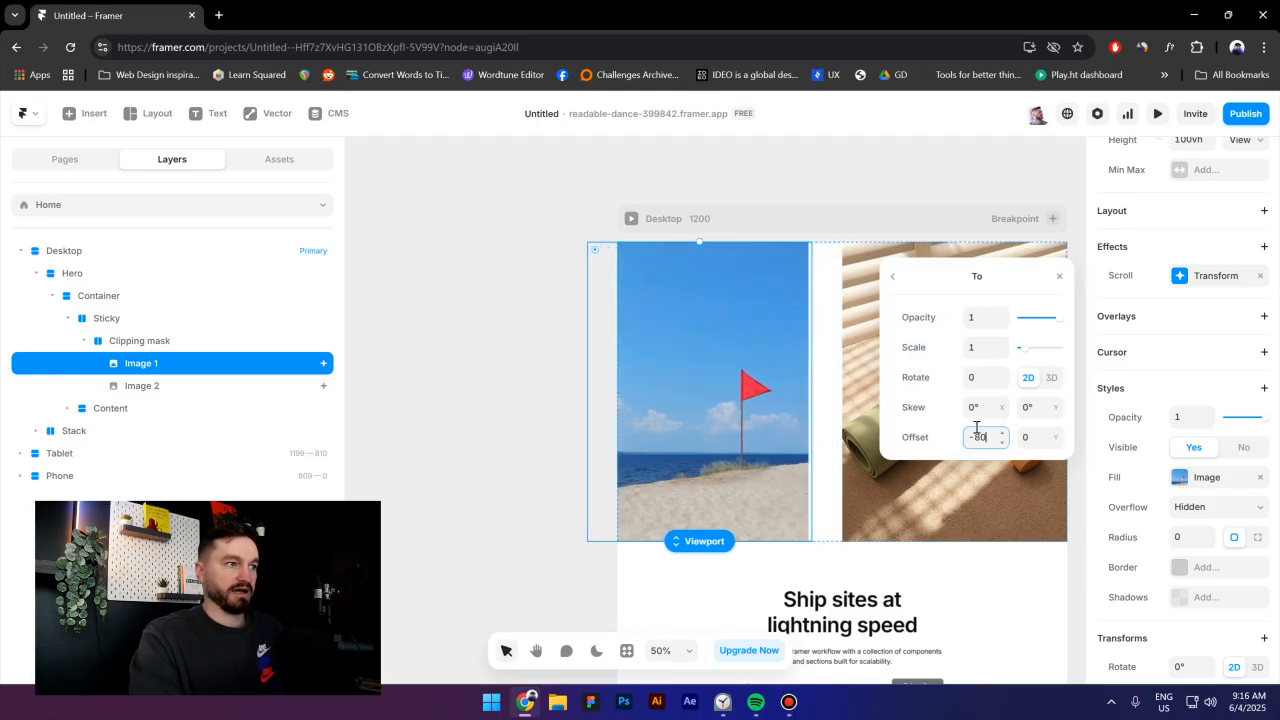
text(0)
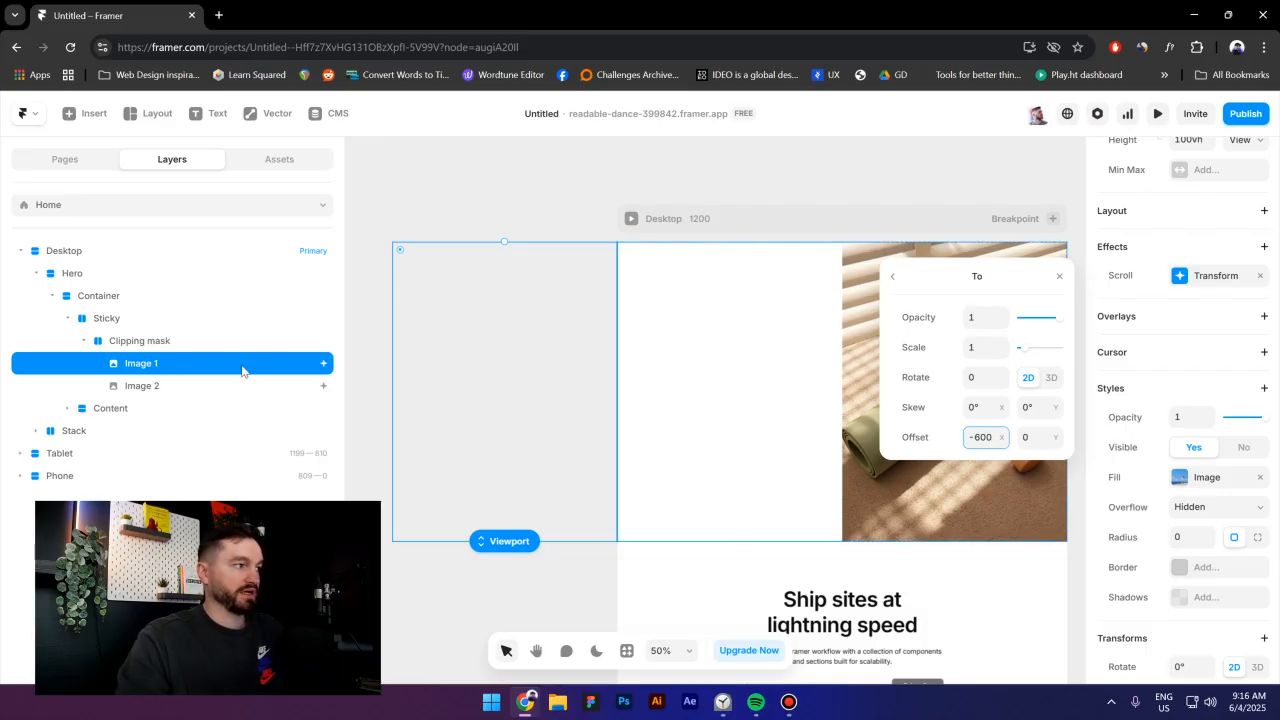
click(166, 350)
scroll(1263, 544, down, 5)
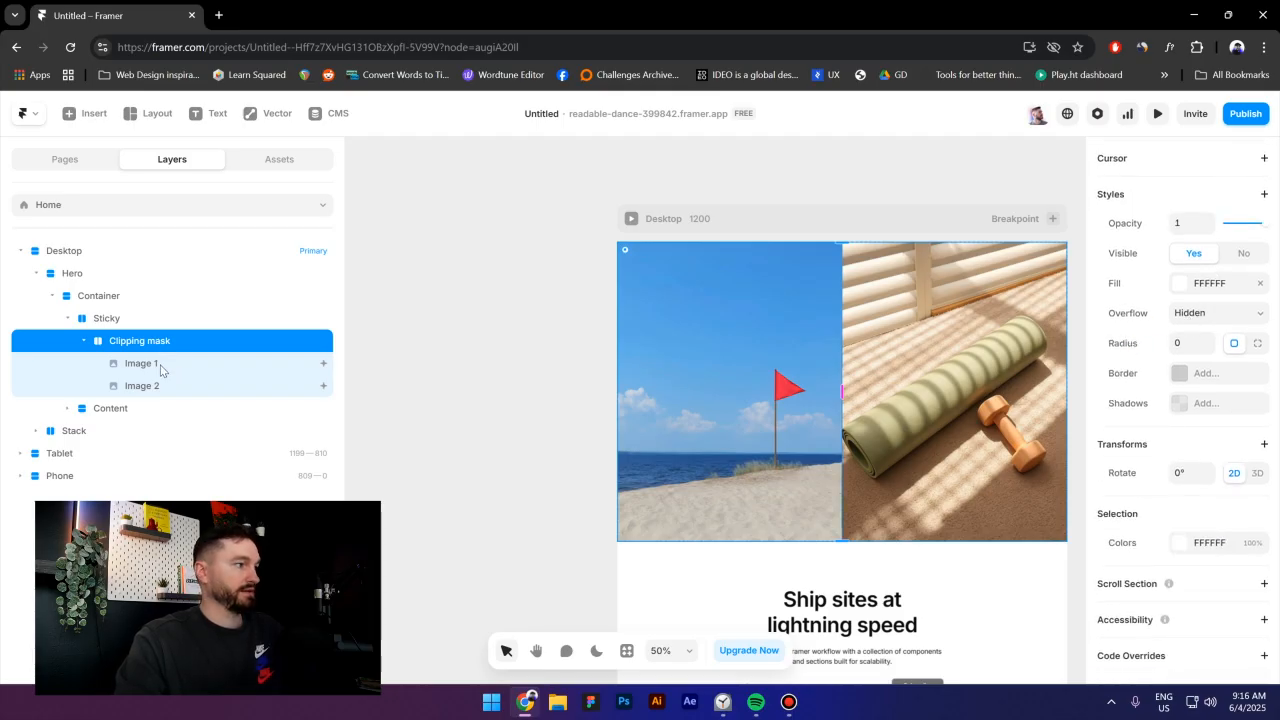
Set the X offset of Image 2's Scroll Transform To effect to 600.
click(177, 386)
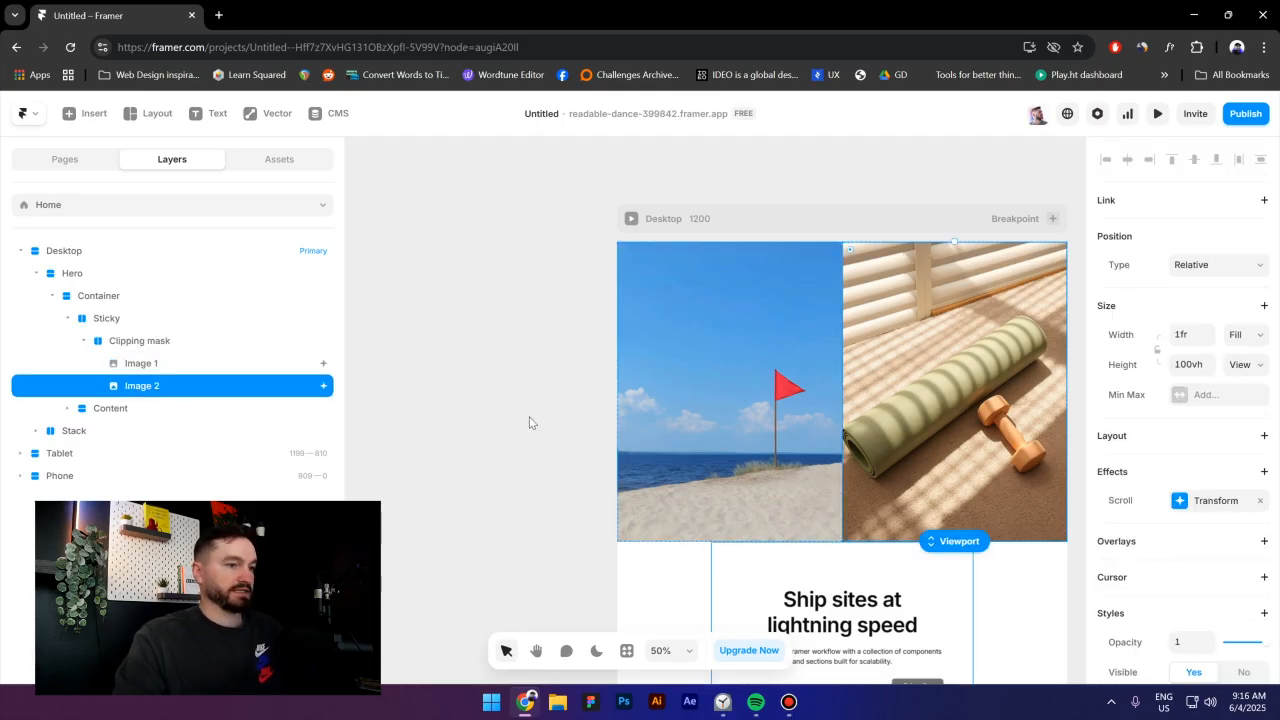
click(1197, 502)
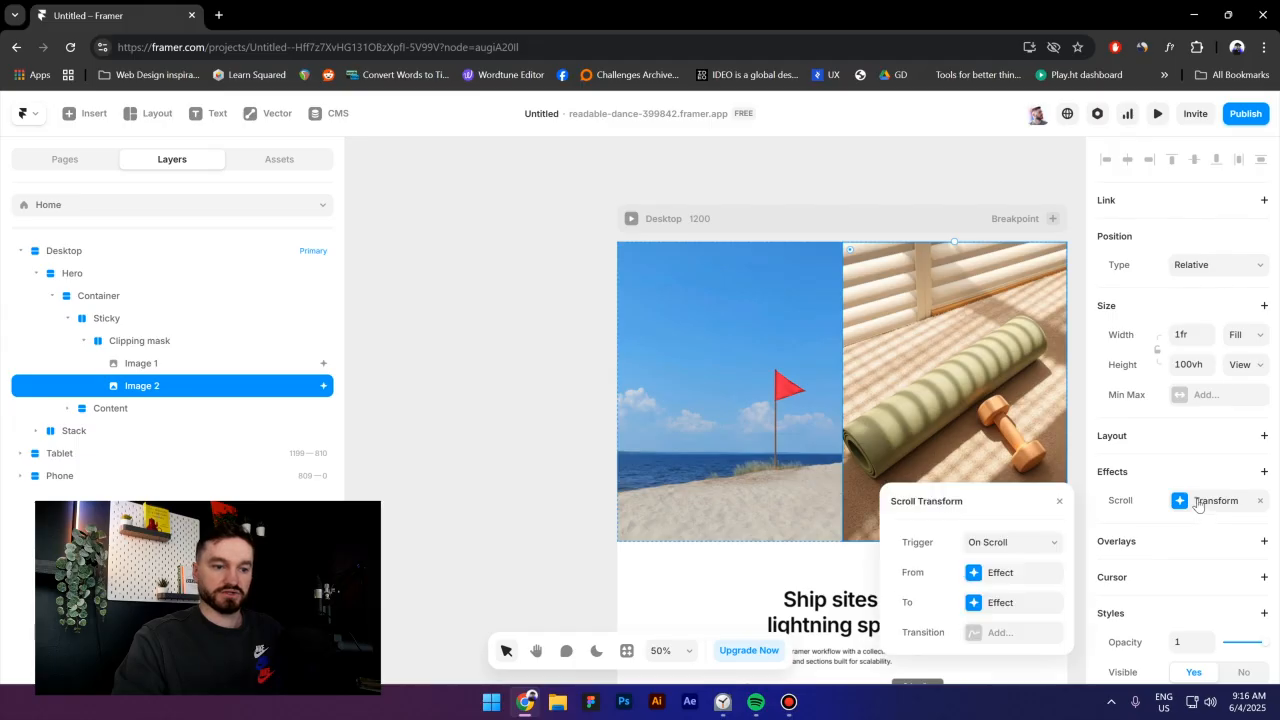
click(989, 603)
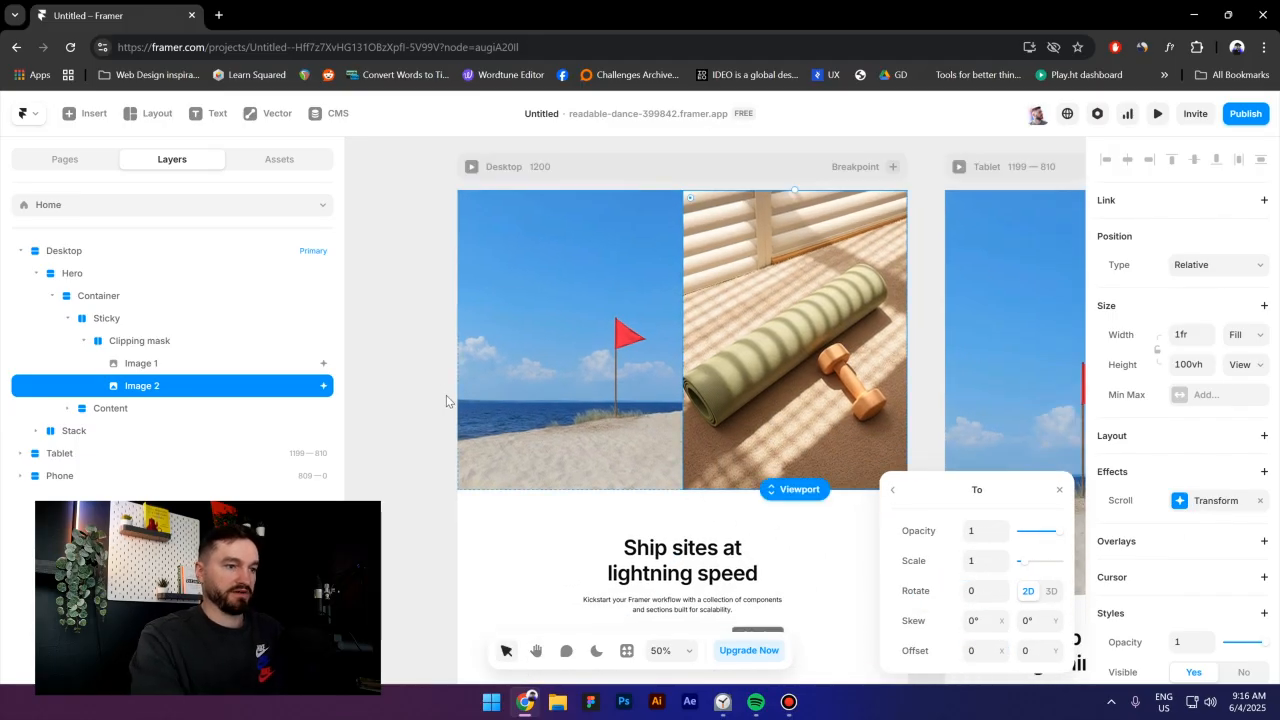
click(973, 650)
text(240)
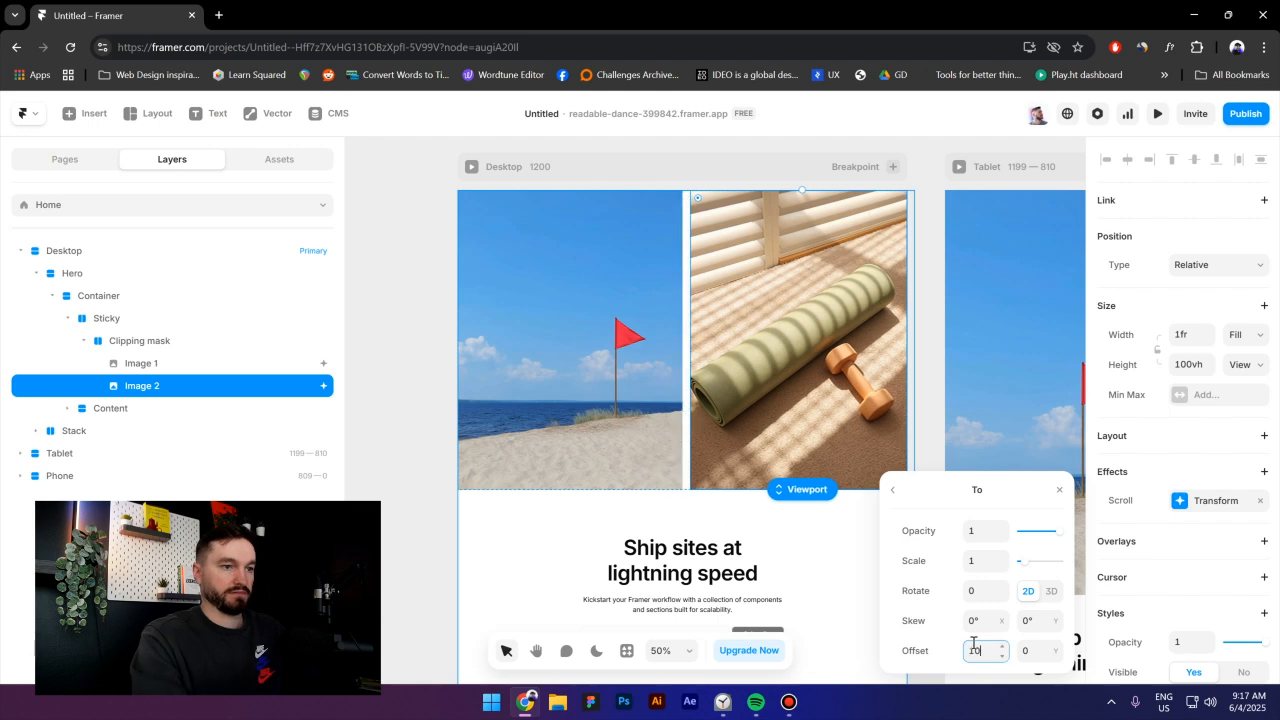
key(BackSpace)
key(BackSpace)
key(BackSpace)
text(500)
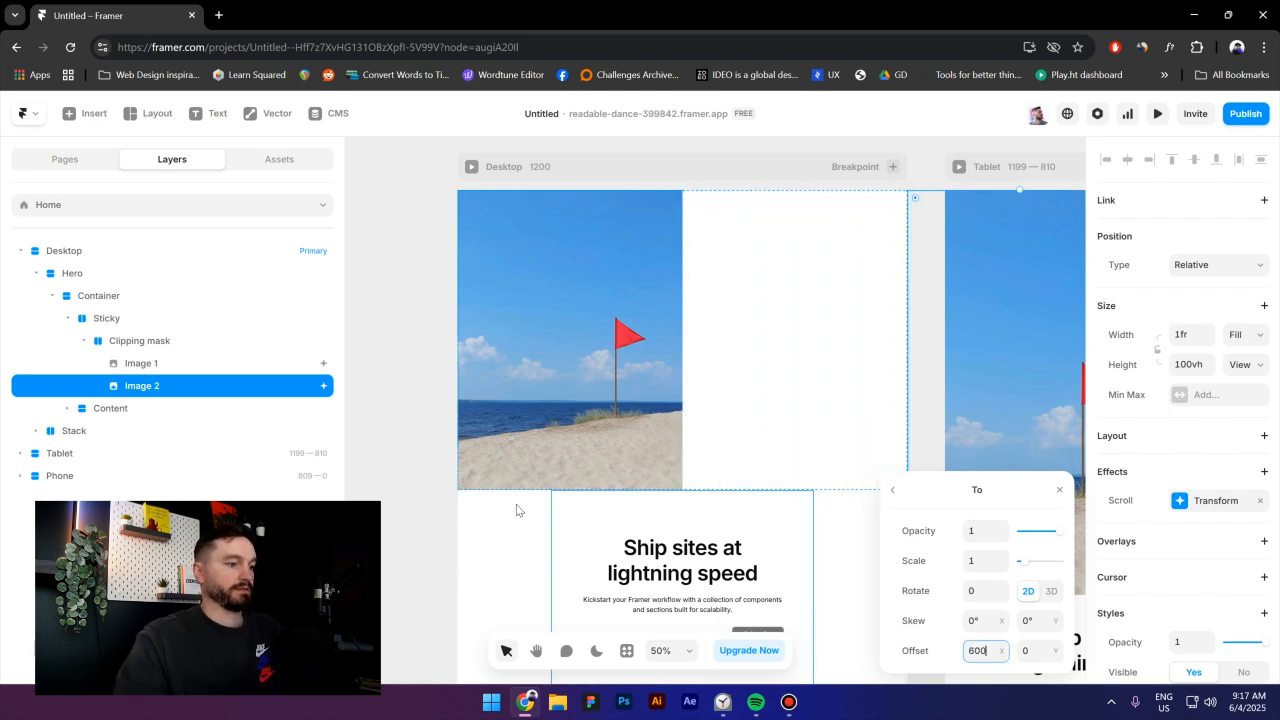
click(393, 481)
Preview the Desktop breakpoint, scroll down to the footer to check the animation, and return to the canvas.
click(470, 168)
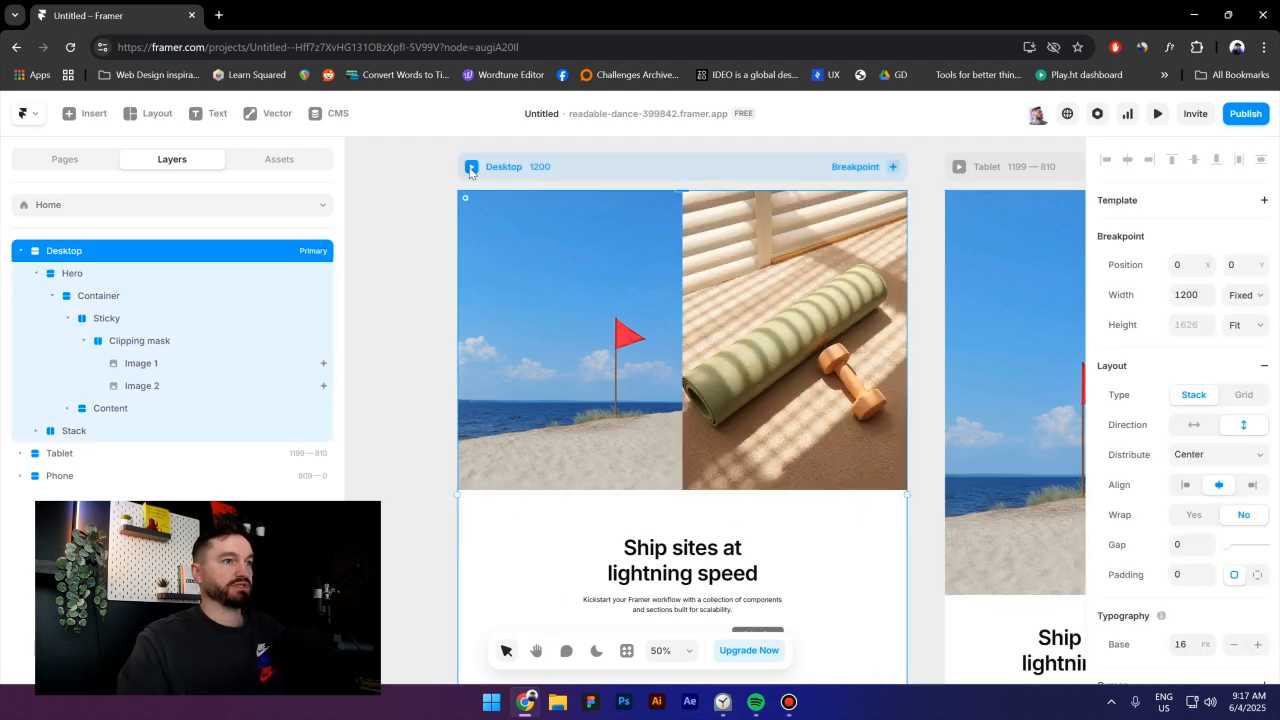
scroll(510, 267, down, 10)
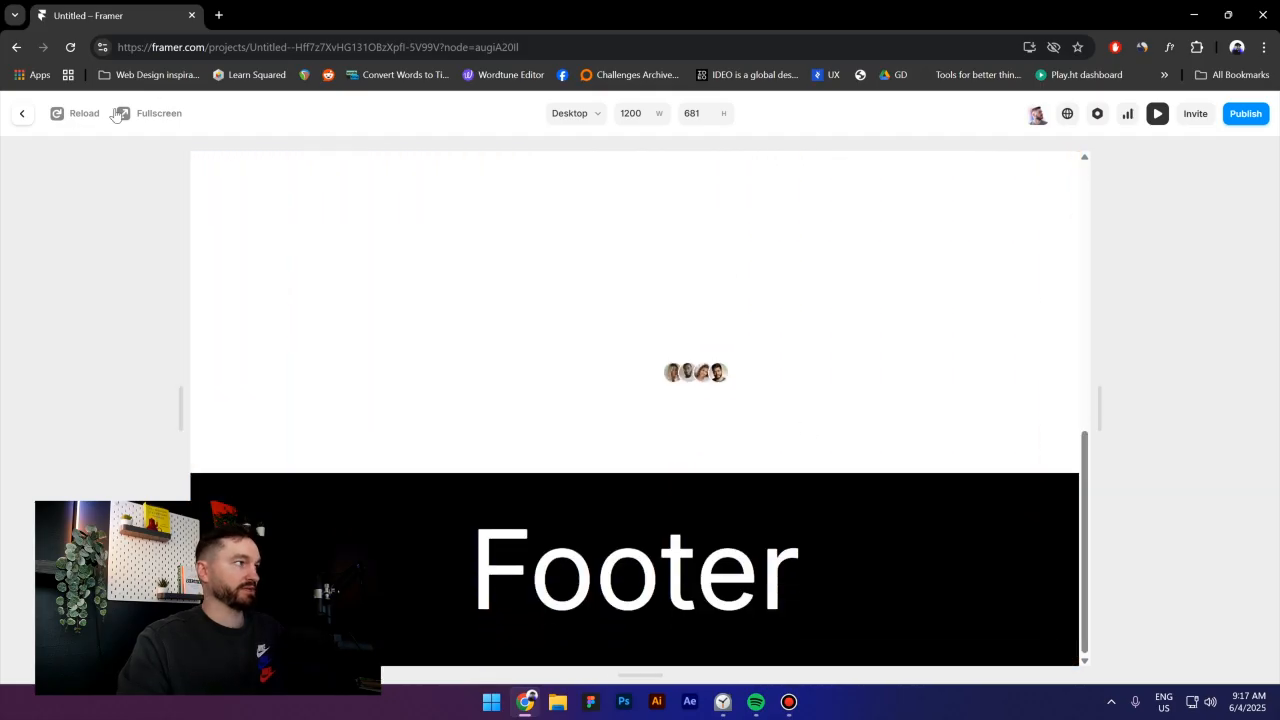
key(Escape)
Remove the FFFFFF fill from the Clipping mask and Sticky frames, and check that Container has no fill.
click(143, 343)
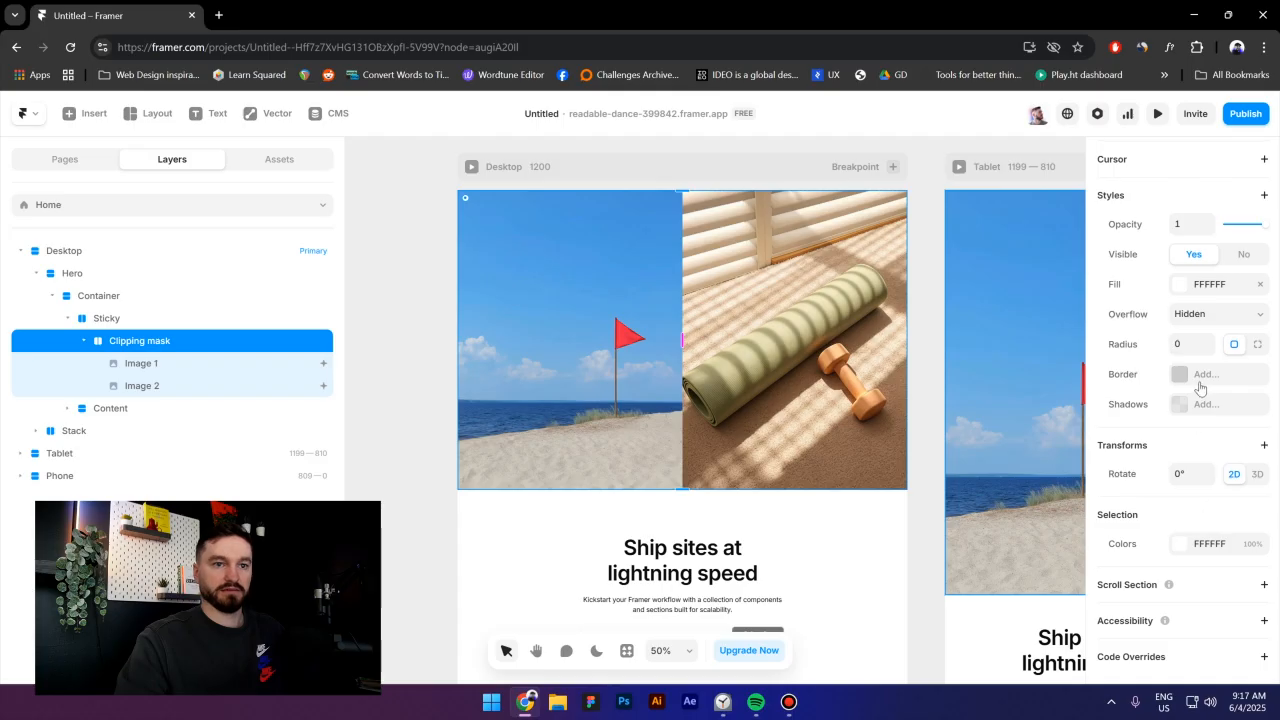
scroll(1142, 373, up, 1)
click(1262, 358)
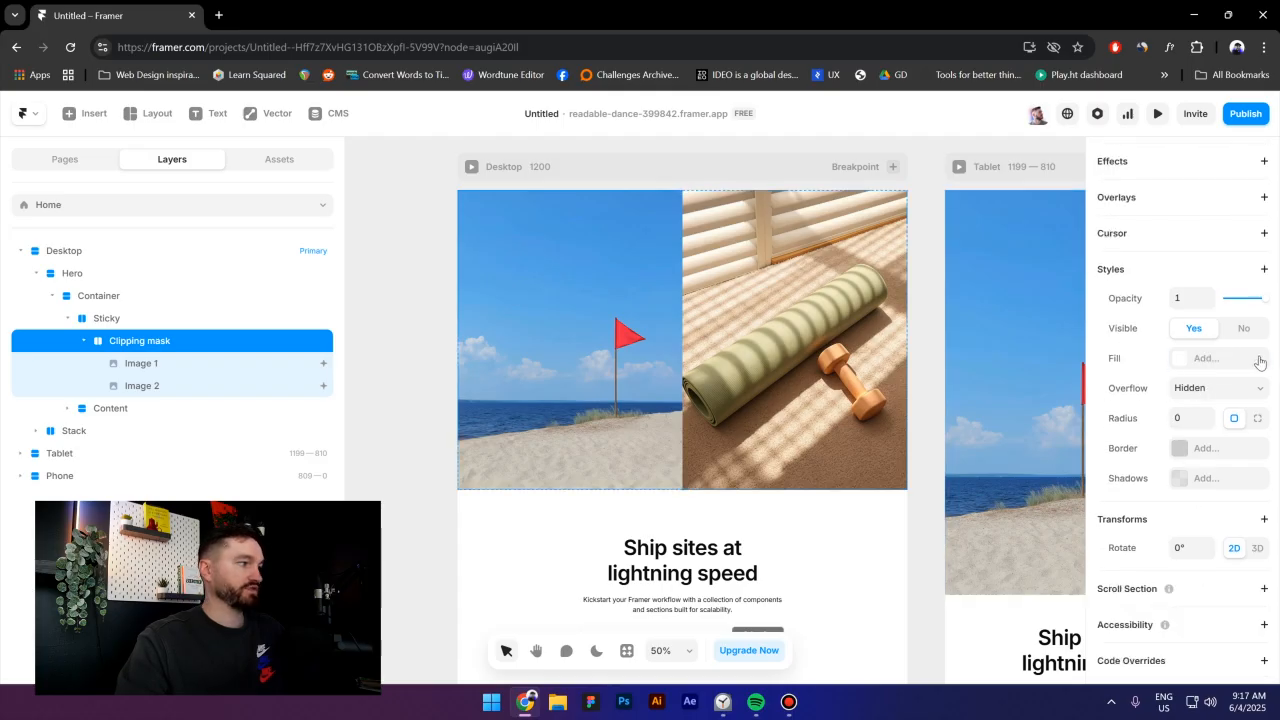
click(115, 319)
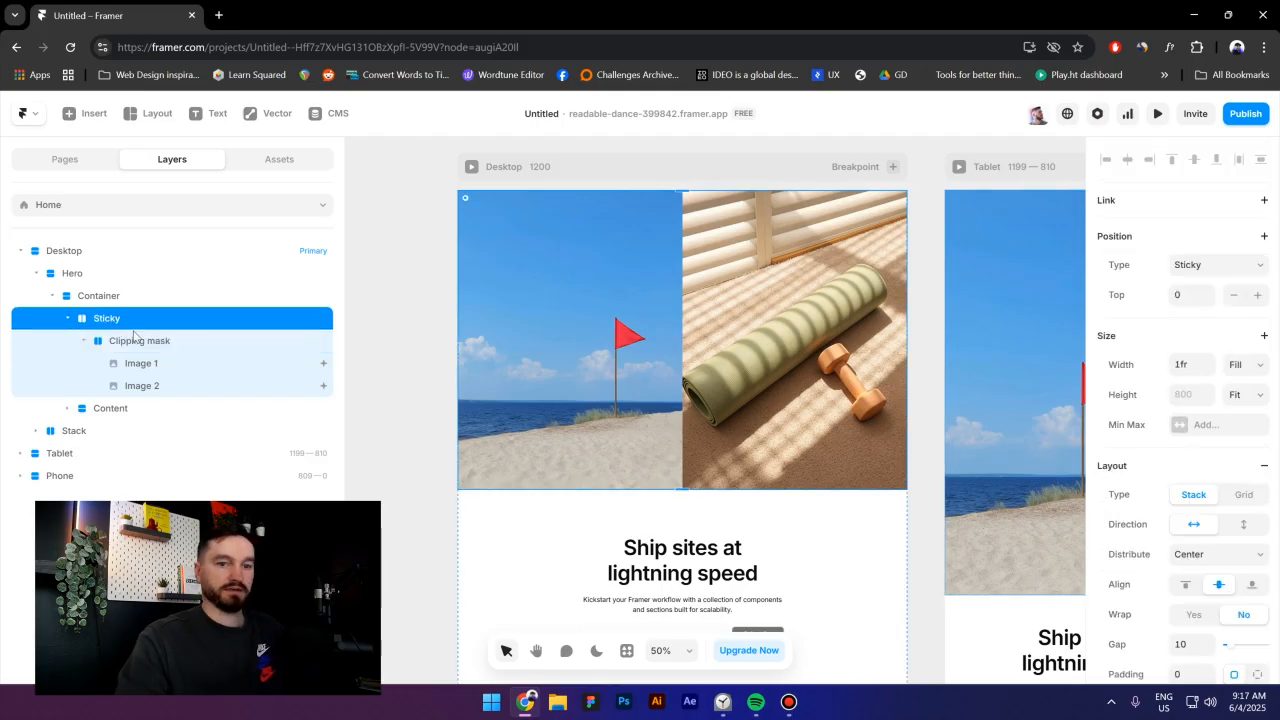
scroll(1266, 531, down, 2)
scroll(1266, 531, down, 2)
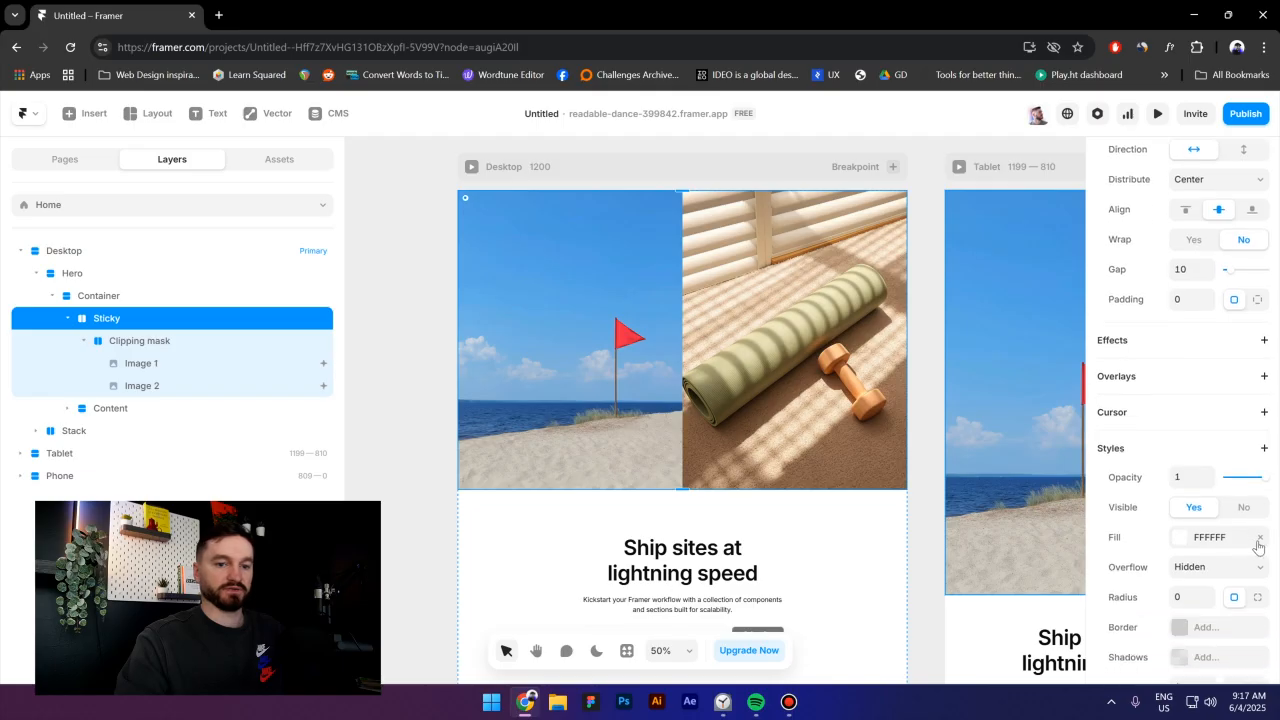
click(1262, 540)
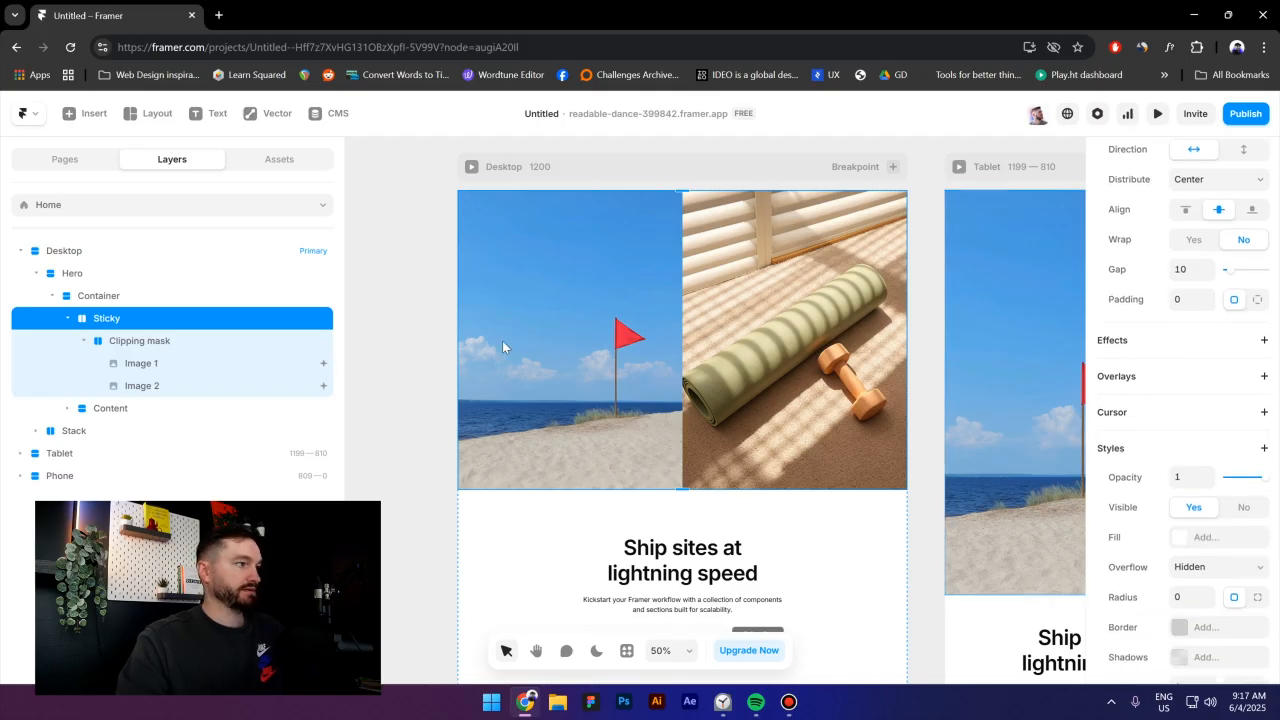
click(118, 296)
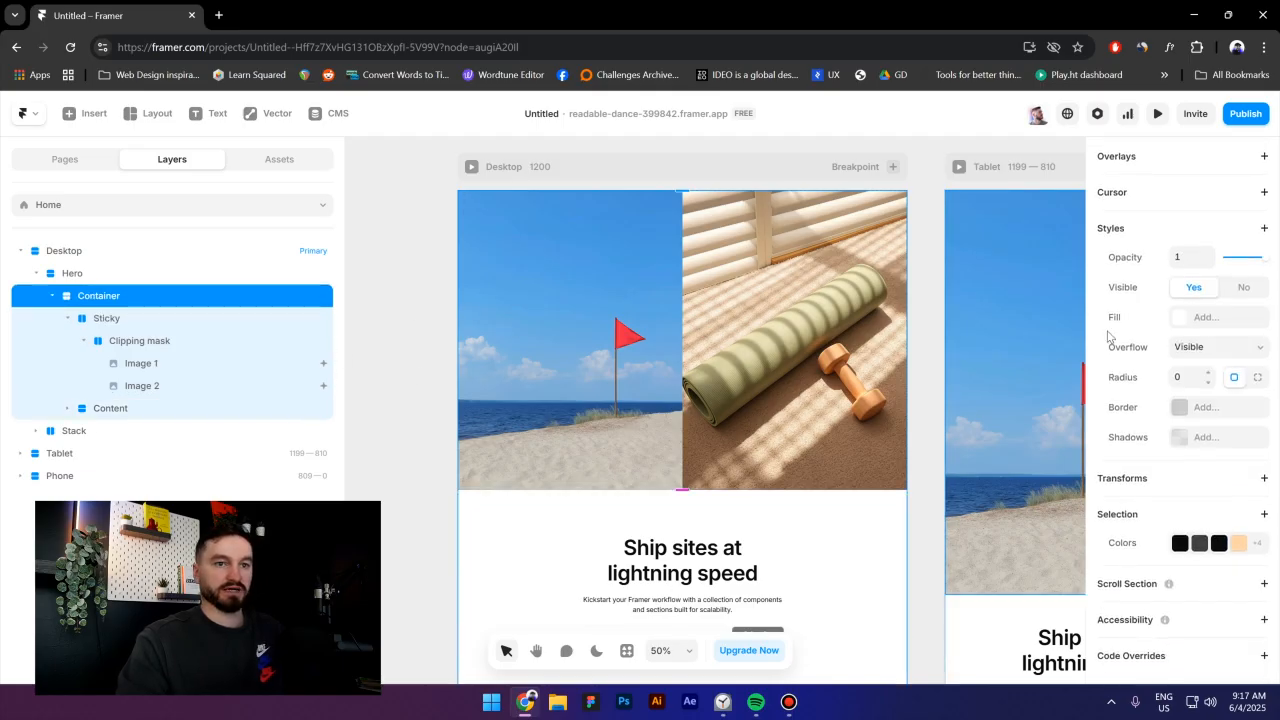
click(372, 437)
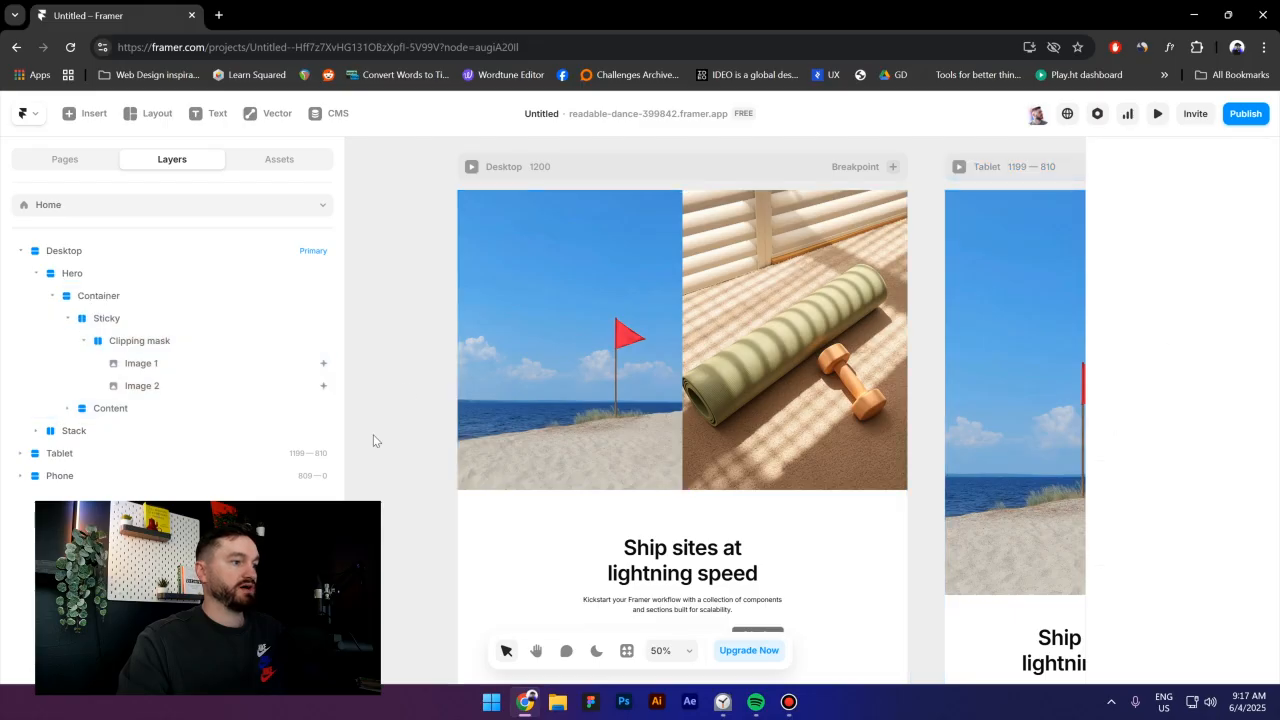
Preview the Desktop page again and scroll down and up to check how the two images part over the hero content.
scroll(466, 277, up, 2)
click(472, 244)
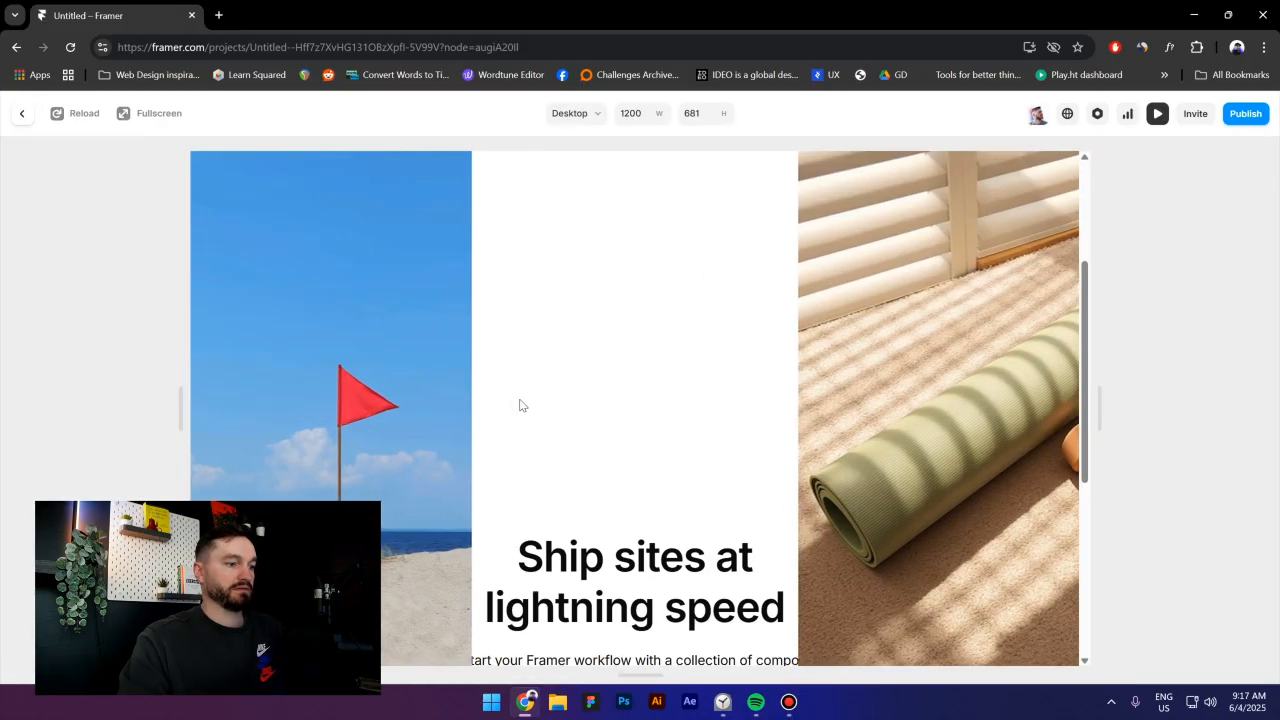
scroll(520, 405, down, 5)
scroll(526, 408, up, 5)
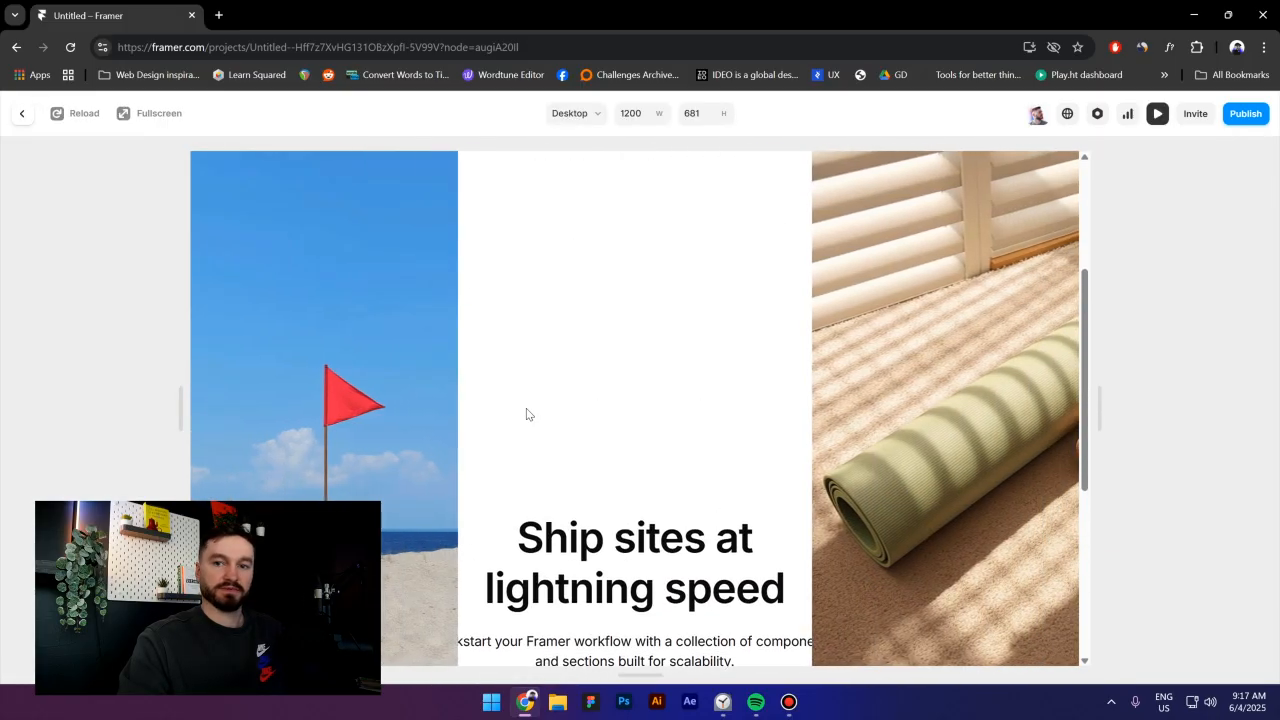